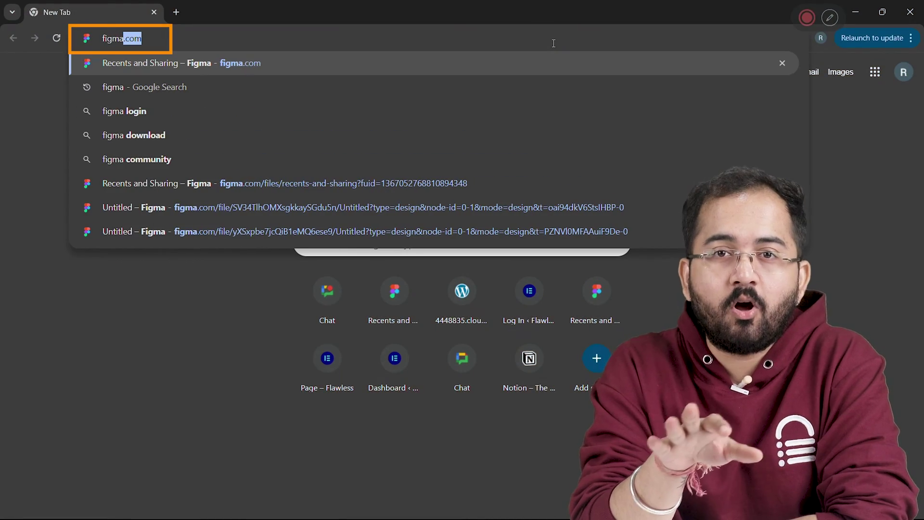
Go to figma.com in Chrome to reach Figma's Recents page
key("Return")
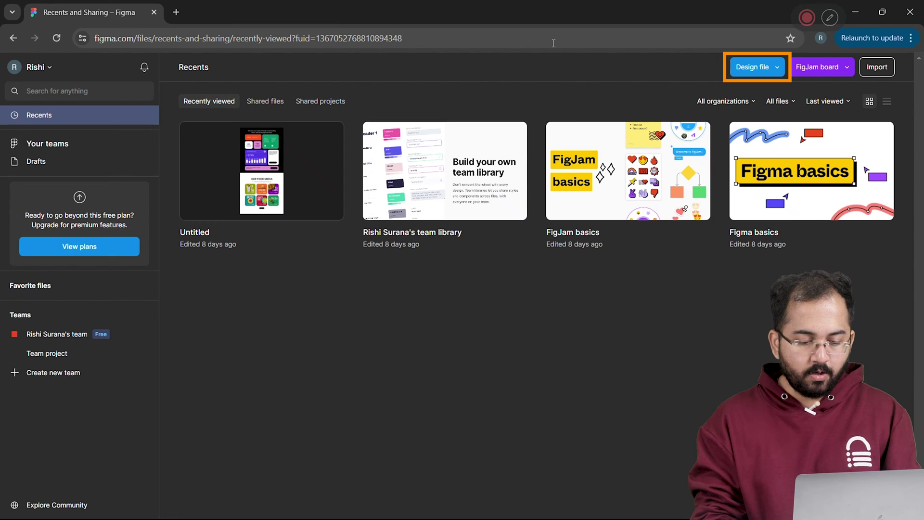
Create a new blank design file in Drafts
left_click(741, 70)
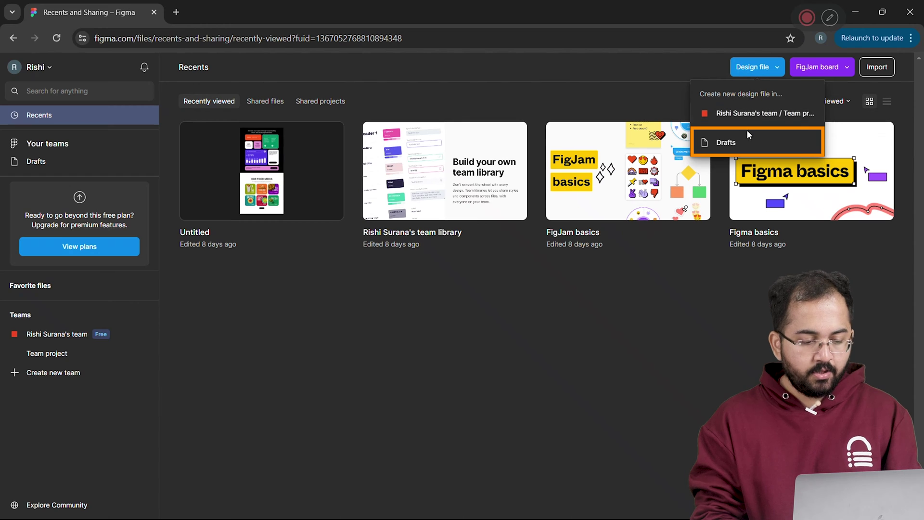
left_click(744, 143)
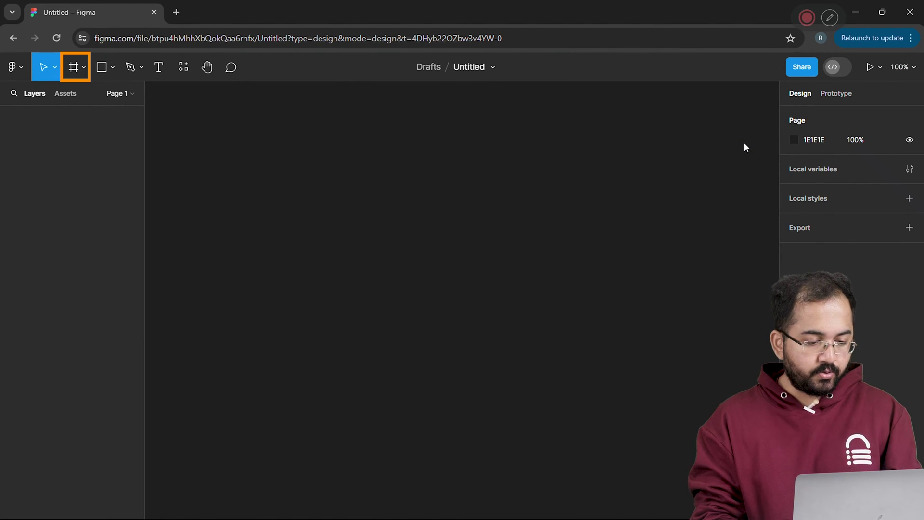
Draw Frame 1 on the canvas and size it to W 300 by H 80
left_click(75, 68)
left_click_drag(324, 162, 386, 180)
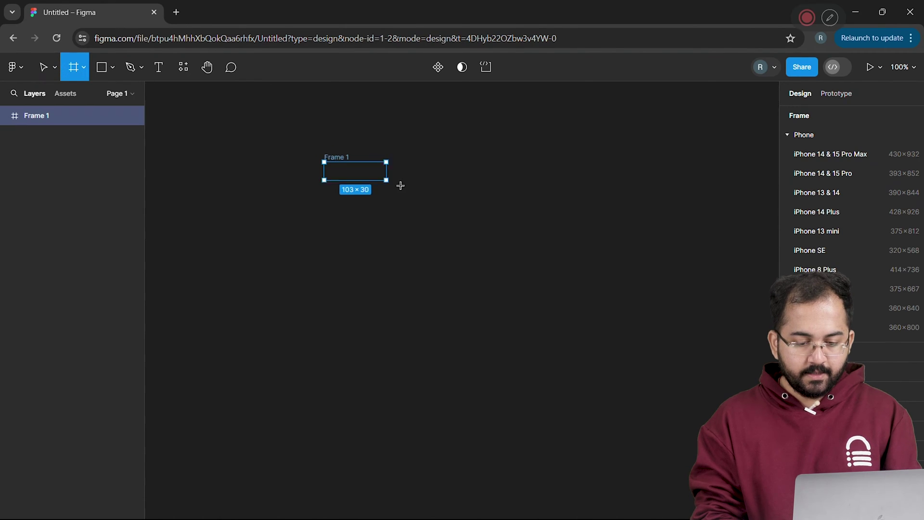
left_click_drag(463, 203, 464, 202)
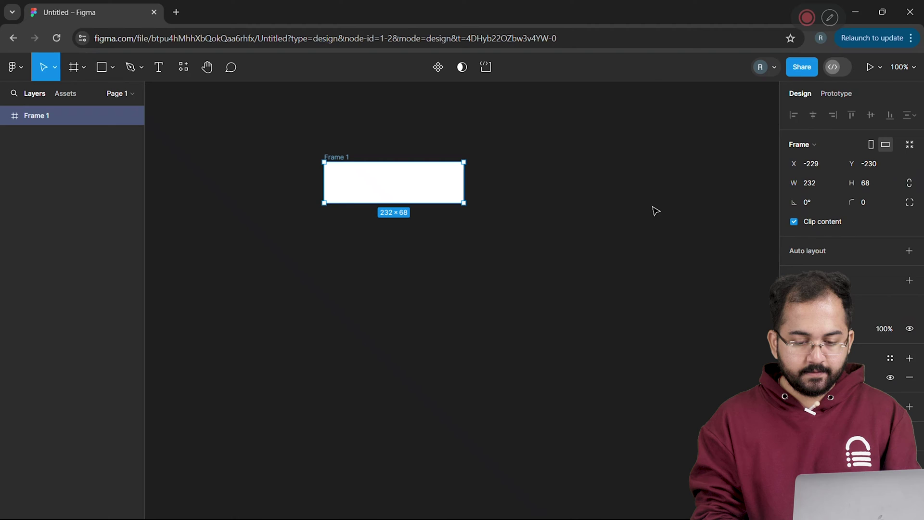
left_click(815, 182)
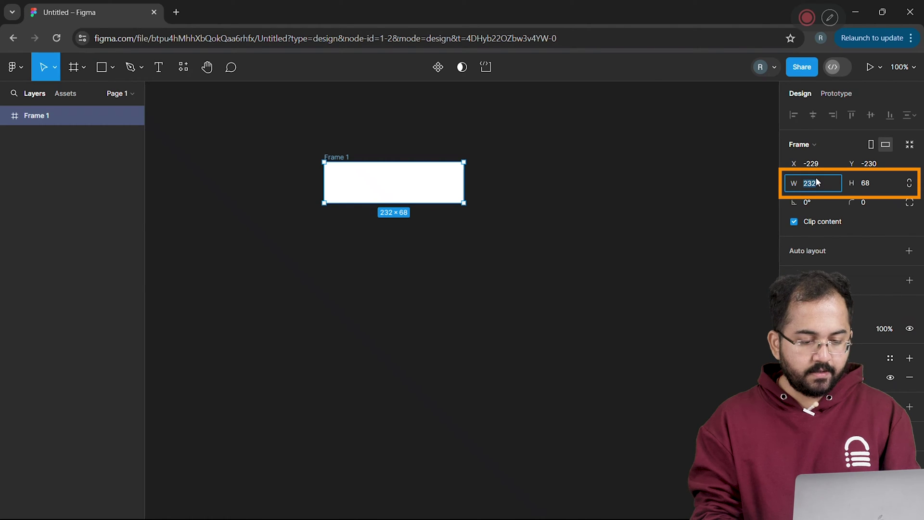
type("300")
key("Return")
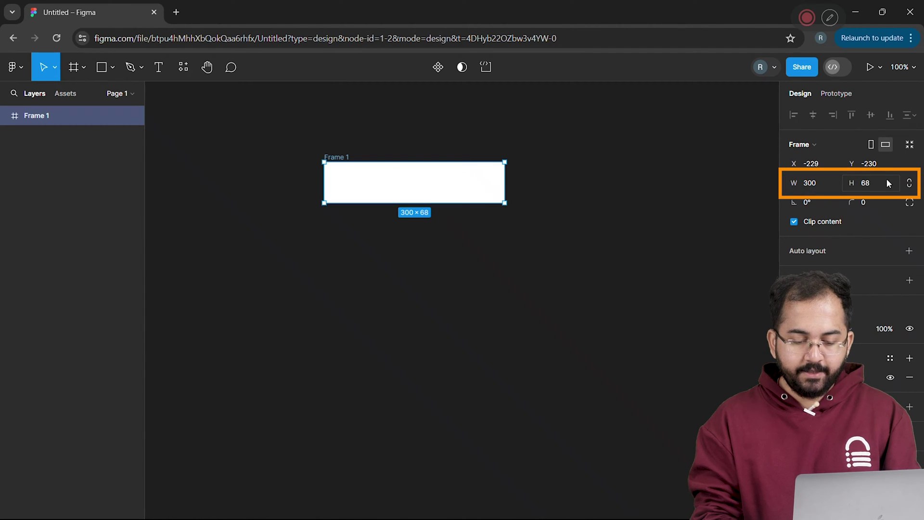
left_click(885, 178)
type("80")
key("Return")
key("Escape")
left_click(345, 158)
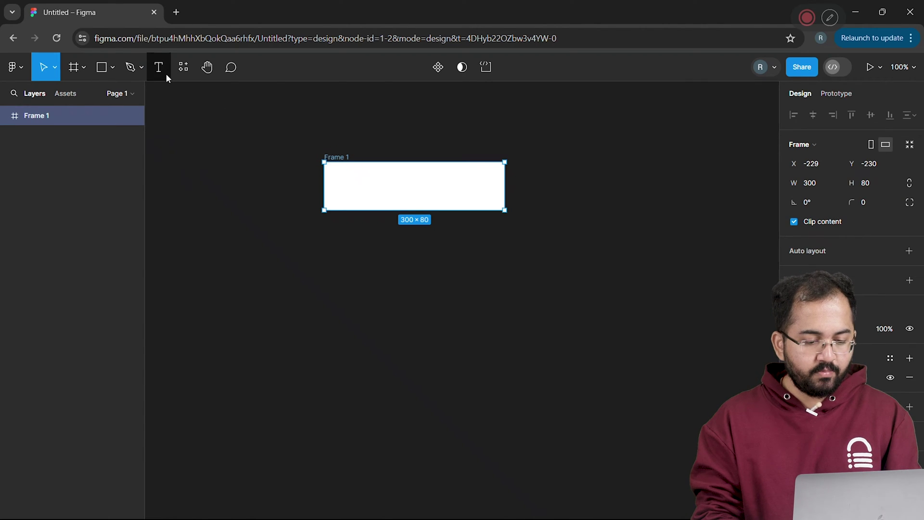
Type 'Select Food' in Frame 1, set it to size 32, and centre it
left_click(395, 191)
type("Select Food")
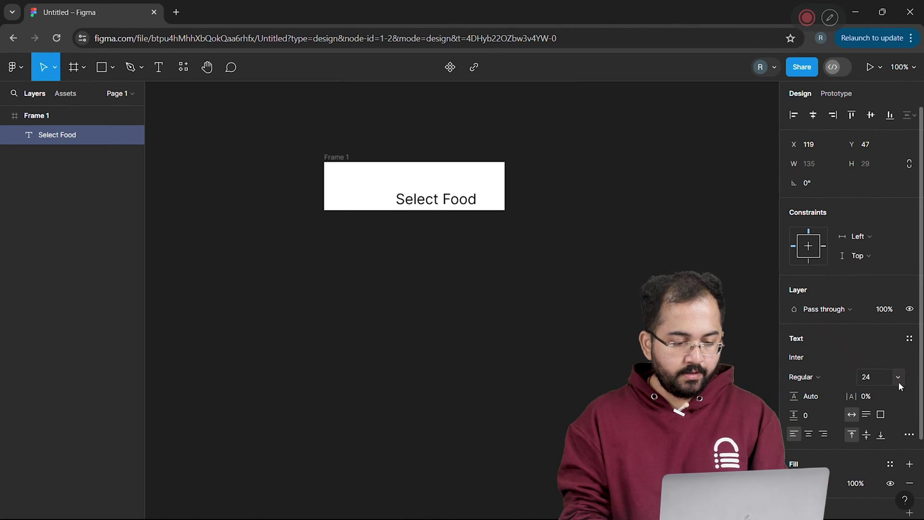
left_click(881, 376)
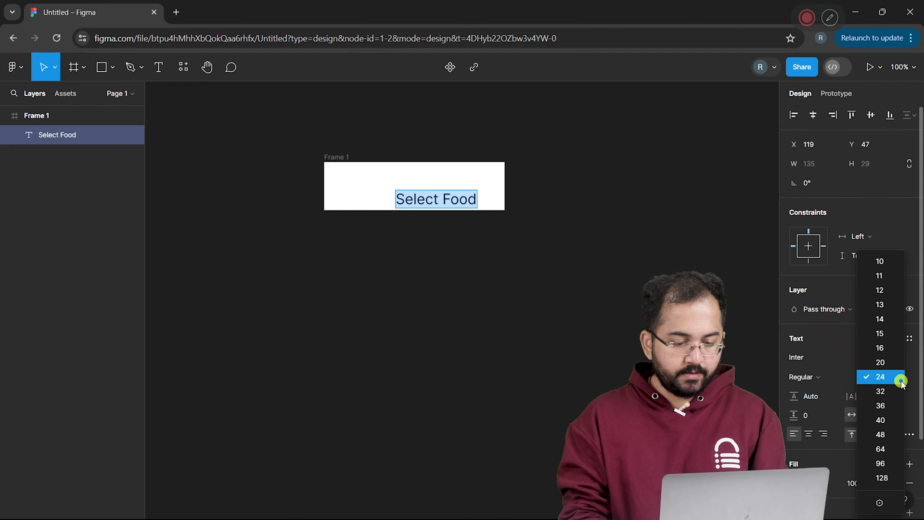
left_click(899, 391)
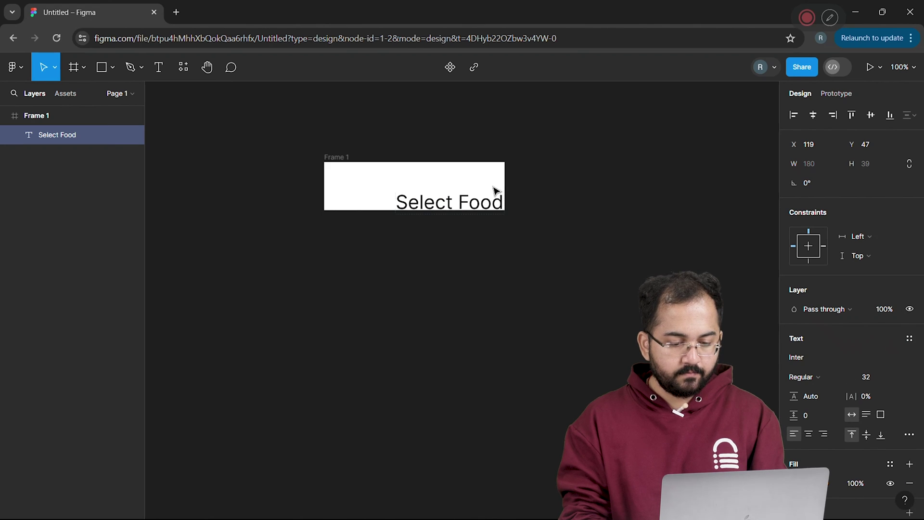
left_click_drag(481, 196, 440, 183)
left_click(523, 194)
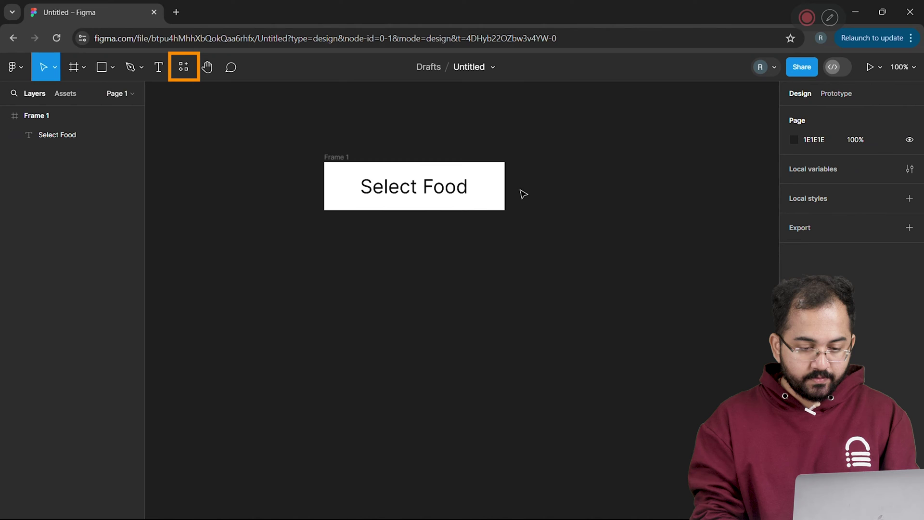
Launch the IconScout plugin, search 'downward', and drag the Downward chevron onto the canvas
left_click(186, 68)
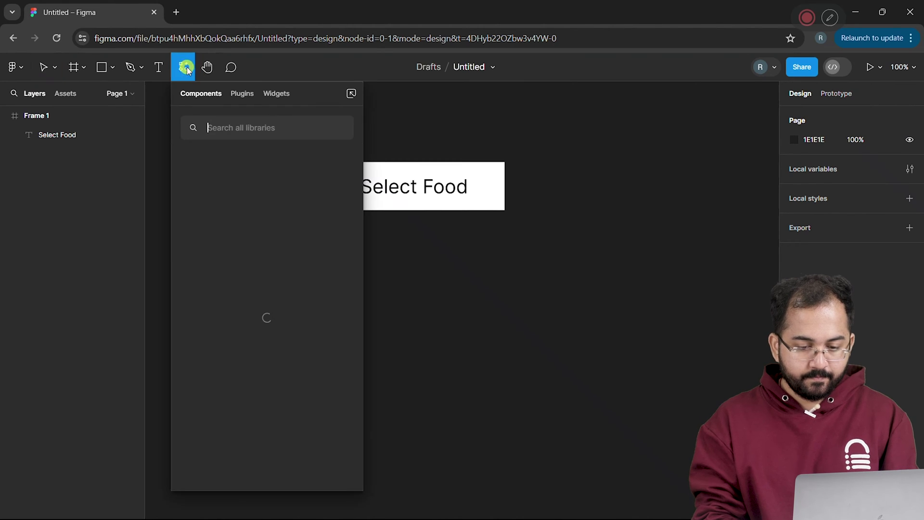
left_click(244, 94)
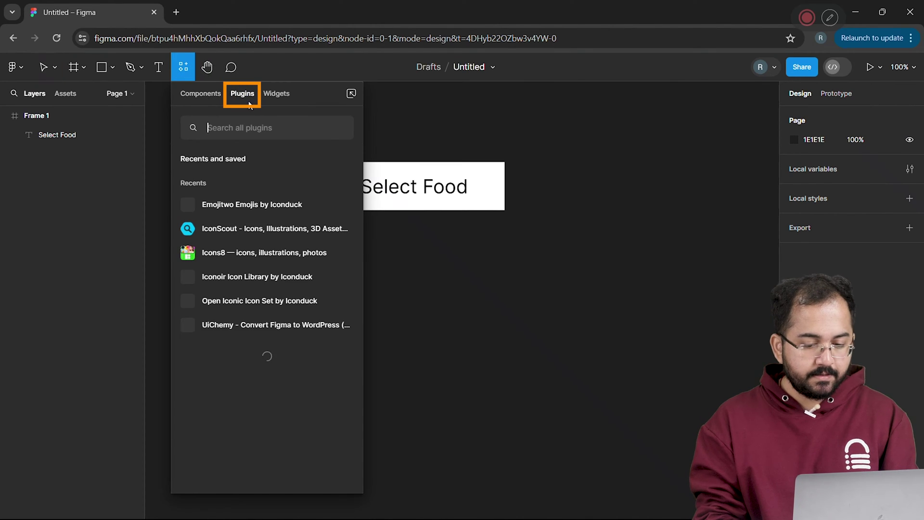
type("icon")
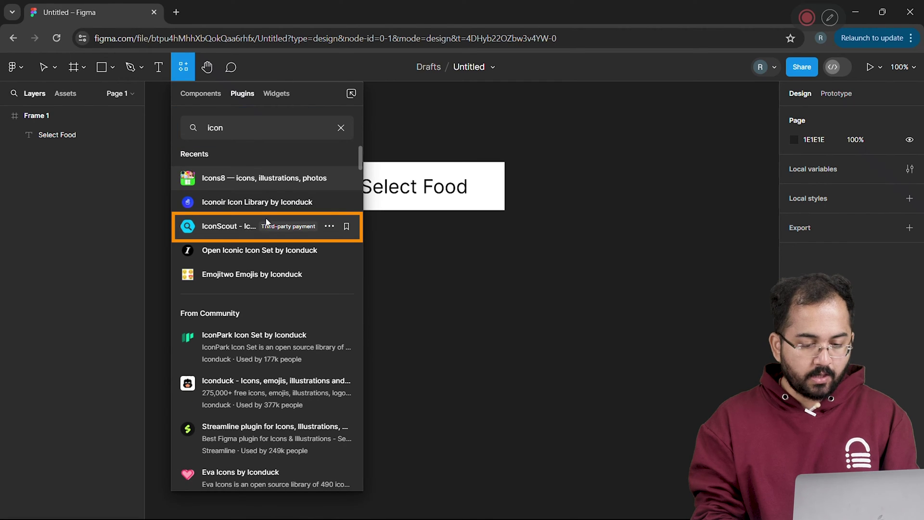
left_click(253, 227)
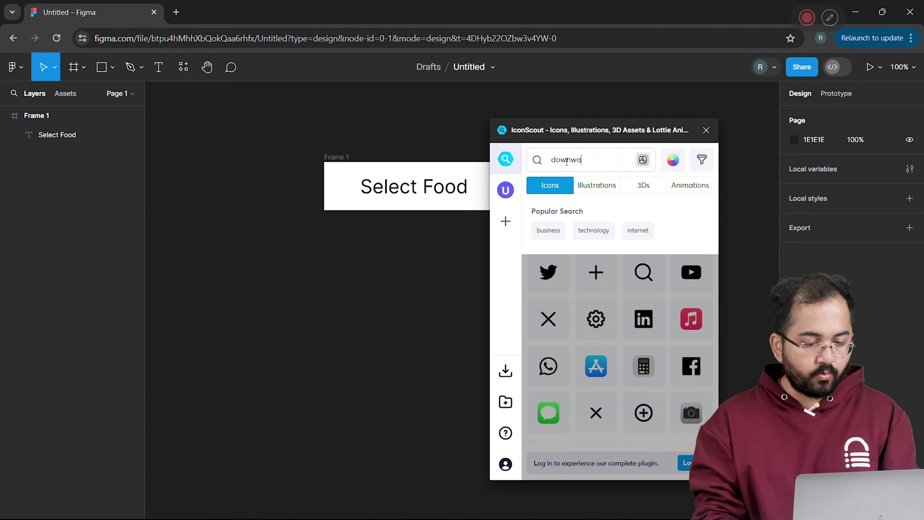
key("Return")
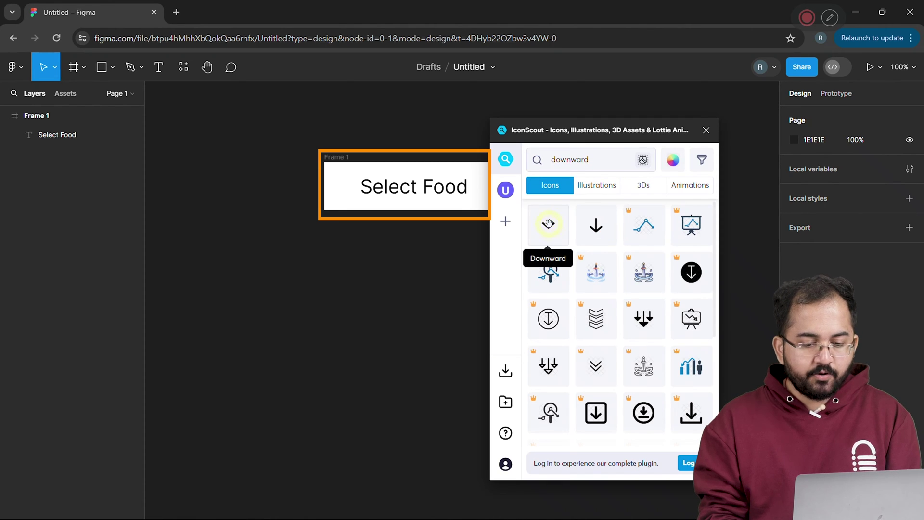
left_click_drag(479, 198, 479, 196)
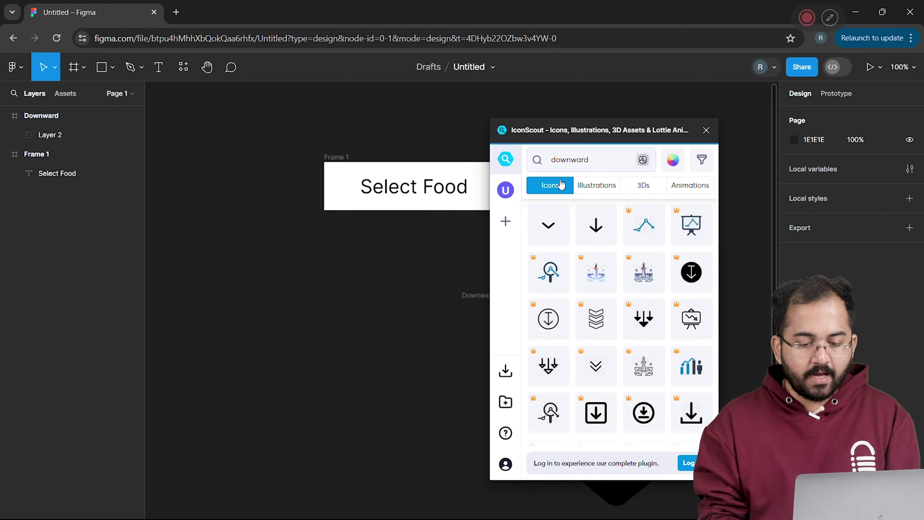
Shrink the chevron into Frame 1 and space it beside 'Select Food'
left_click(706, 130)
left_click(654, 463)
left_click_drag(526, 413, 492, 198)
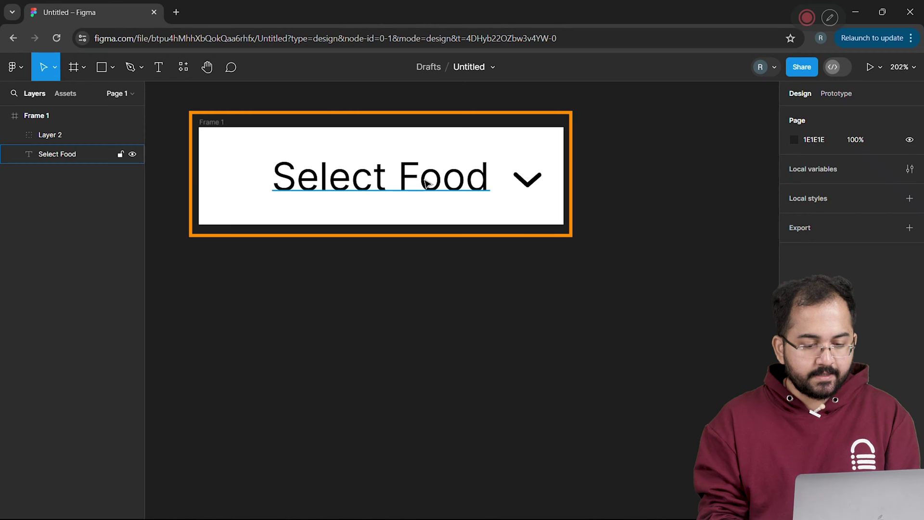
left_click(423, 181)
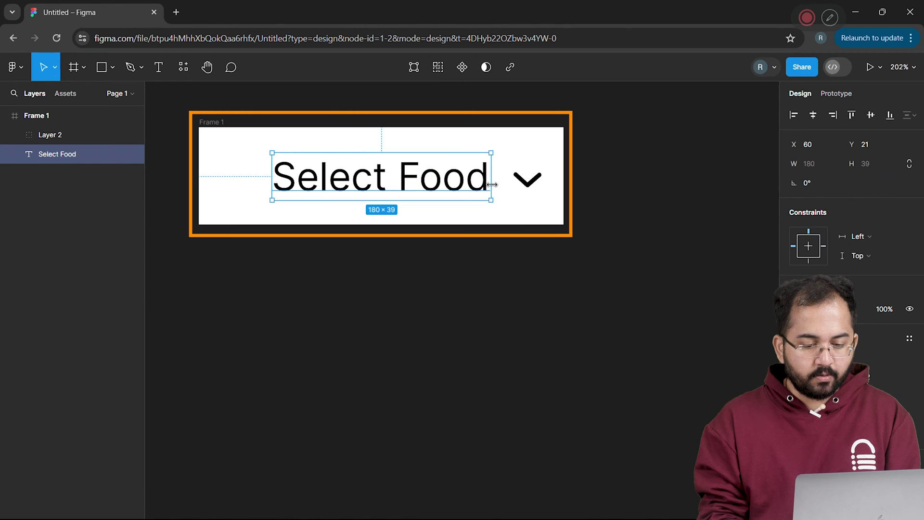
left_click(524, 182, "shift")
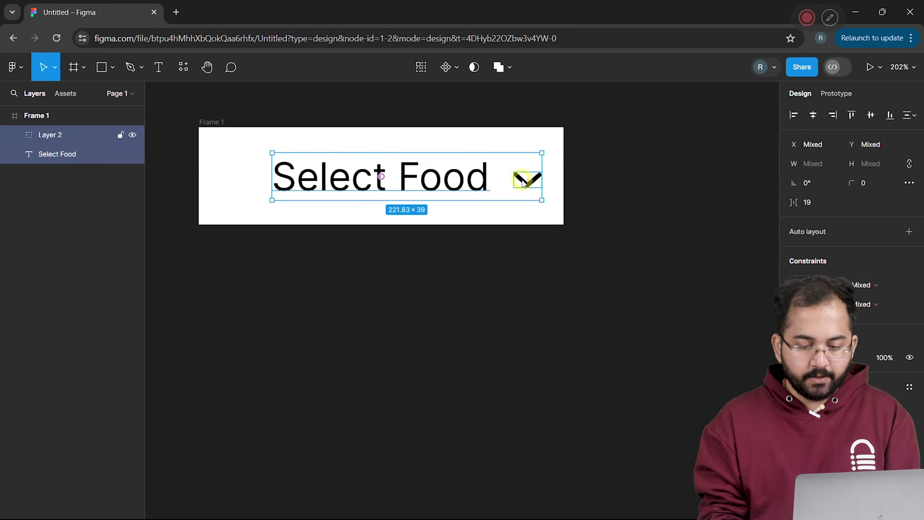
left_click(607, 210)
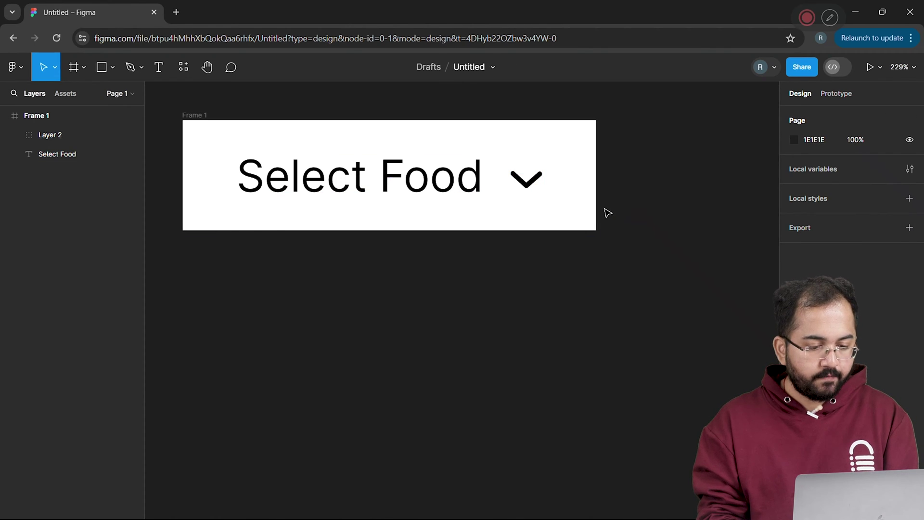
scroll(607, 213, "down", 1)
left_click(486, 178)
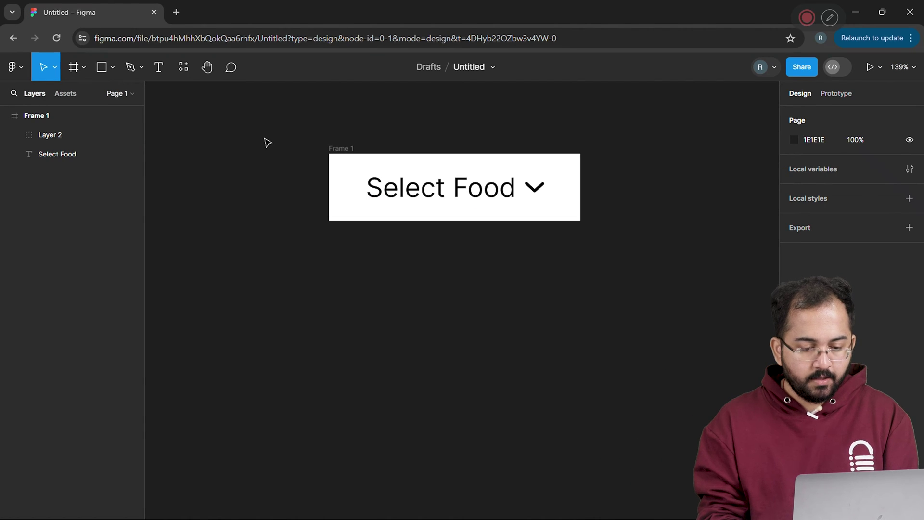
Duplicate Frame 1 as Frame 2 below it and set its height to 320
left_click(347, 150)
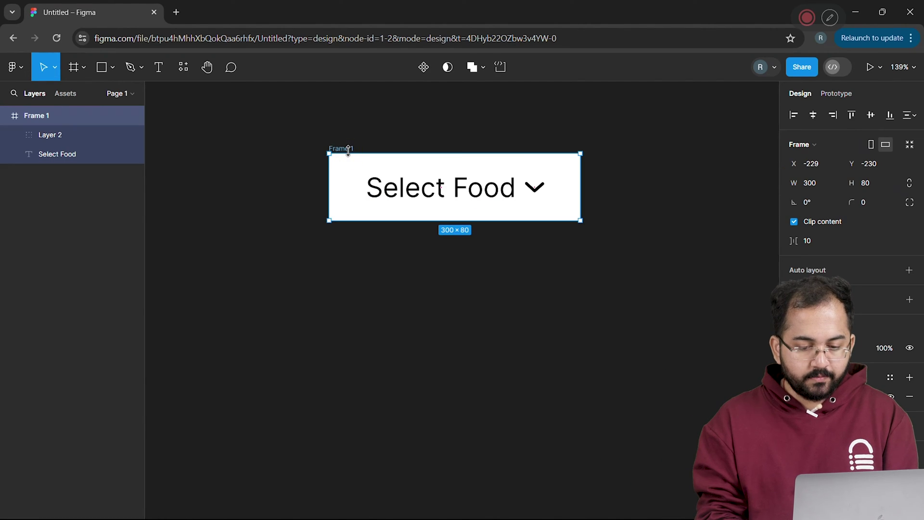
key("ctrl+d")
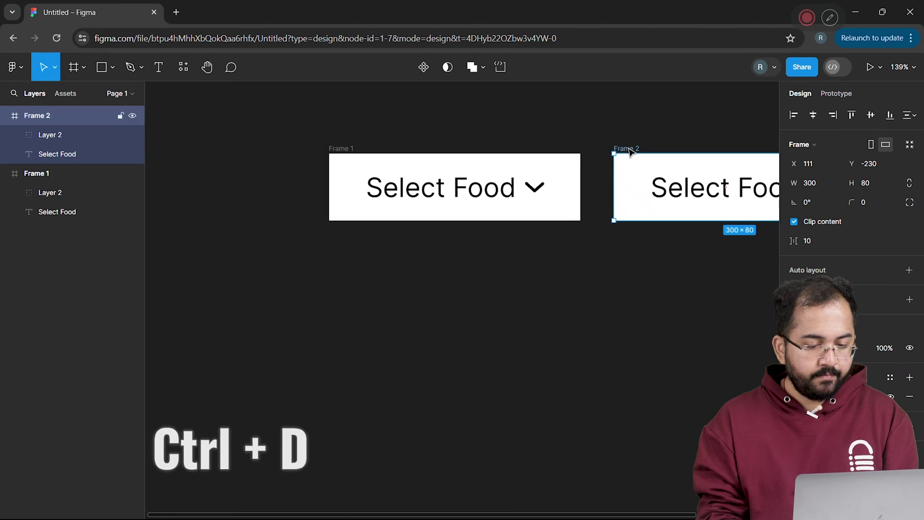
left_click_drag(697, 186, 411, 284)
left_click(879, 184)
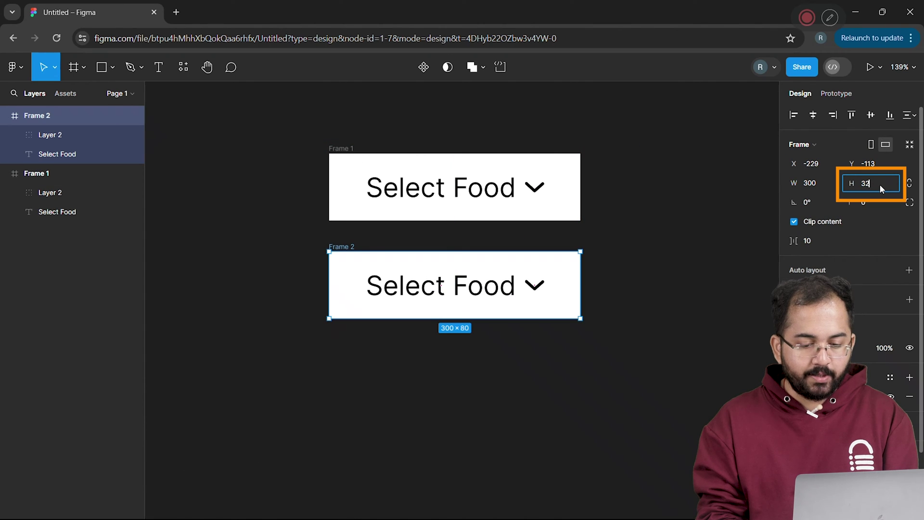
type("320")
key("Return")
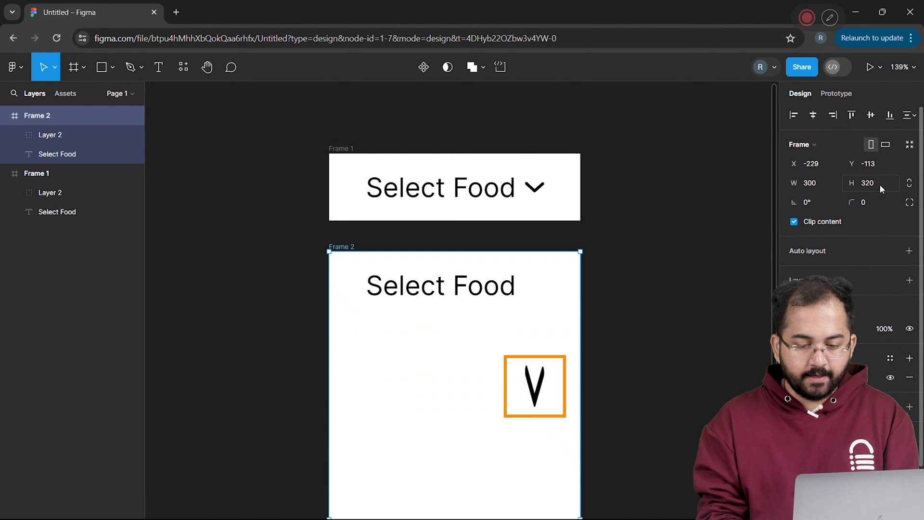
Replace Frame 2's oversized chevron with a copy of Frame 1's small chevron
left_click(535, 390)
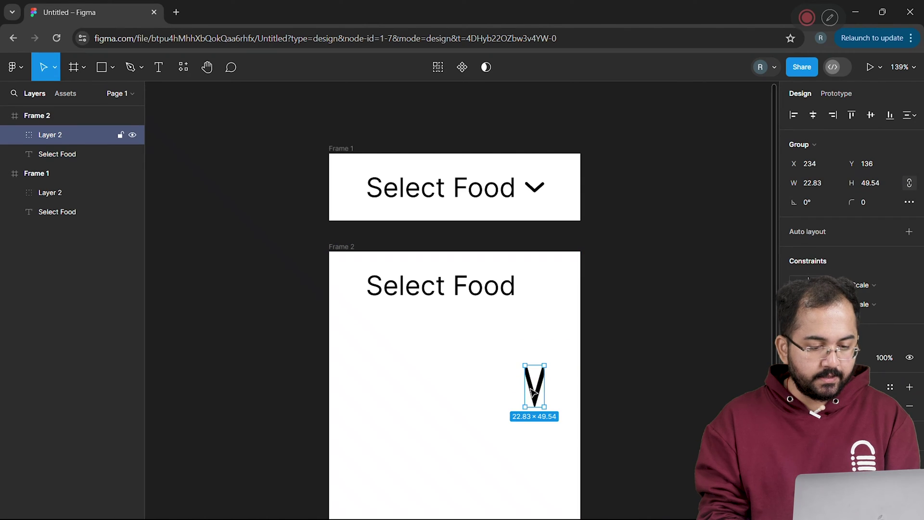
key("ctrl+x")
left_click(536, 187)
key("ctrl+v")
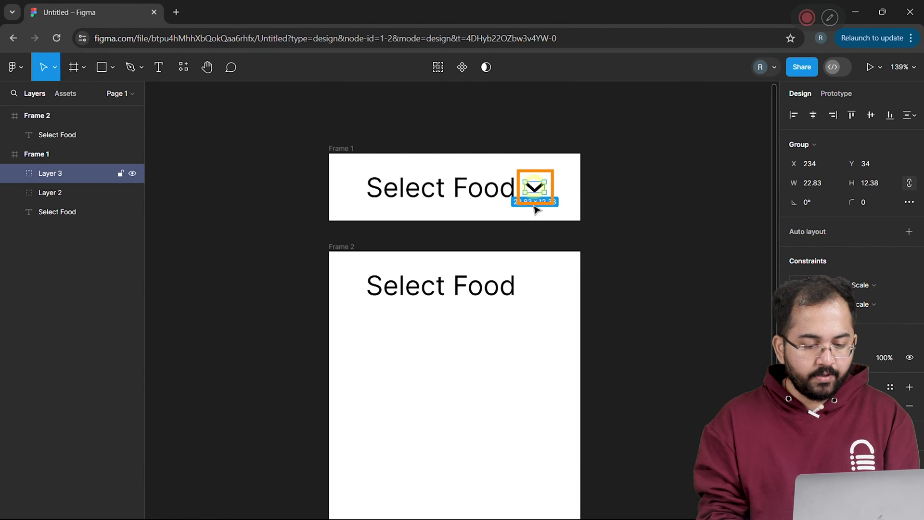
left_click_drag(536, 189, 538, 290)
left_click(680, 247)
scroll(680, 248, "down", 3)
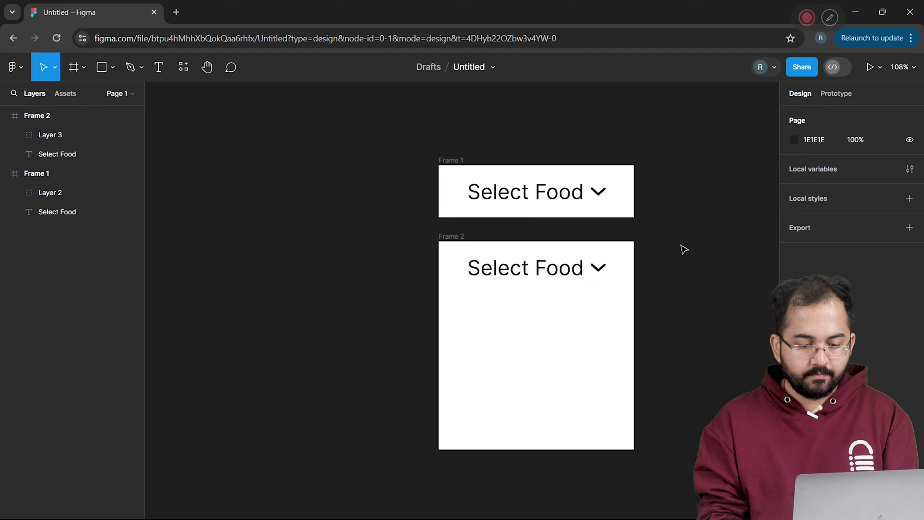
scroll(368, 175, "right", 5)
left_click(73, 70)
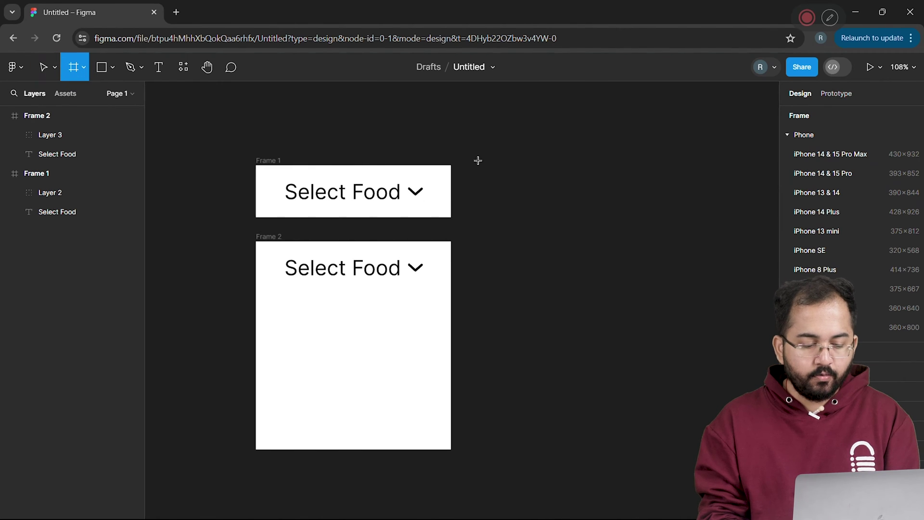
Draw a 300 × 80 Frame 3 level with Frame 1, holding centred 'Pizza' text
left_click_drag(478, 160, 672, 212)
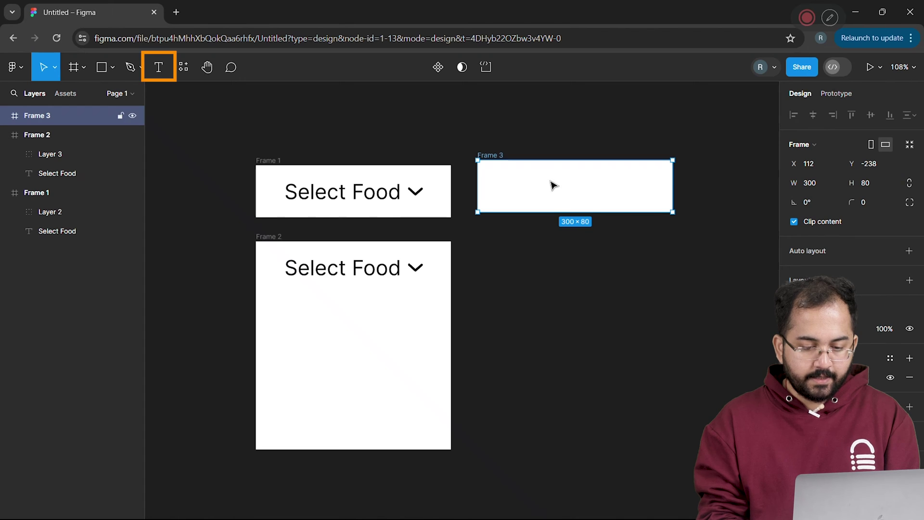
left_click_drag(554, 185, 553, 191)
key("t")
left_click(566, 196)
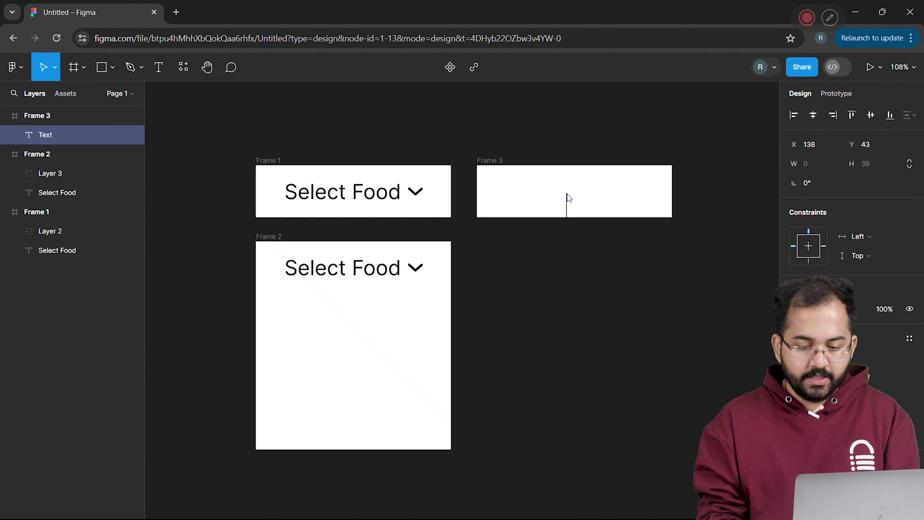
key("Escape")
left_click_drag(605, 207, 582, 198)
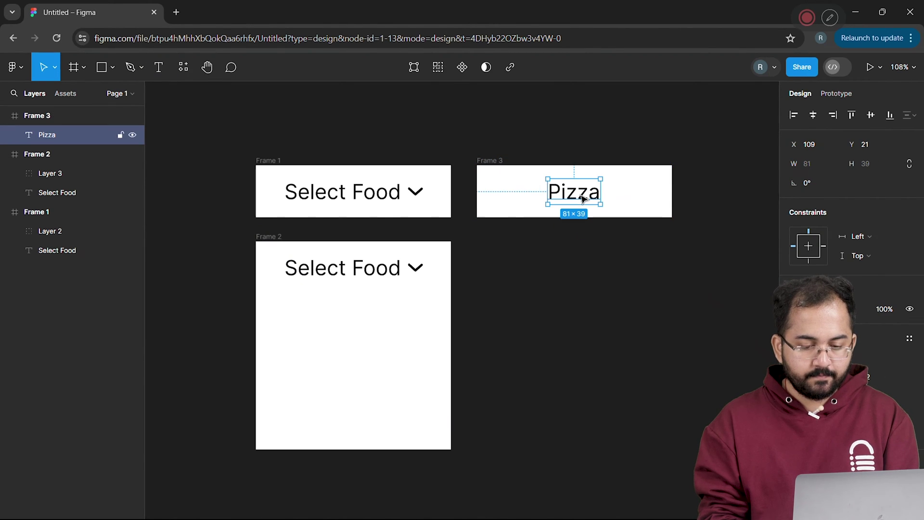
left_click(577, 246)
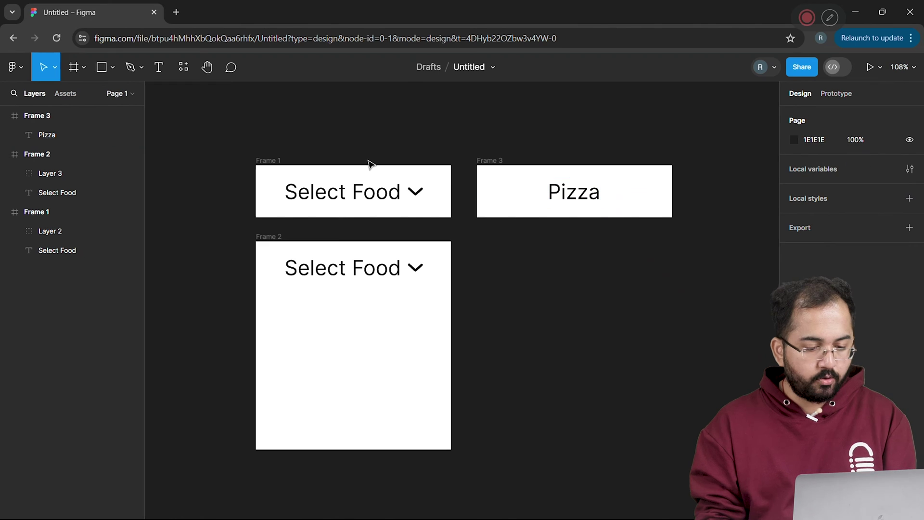
Drag pizza, hamburger and spaghetti emojis from Emojitwo Emojis onto the canvas
left_click(175, 68)
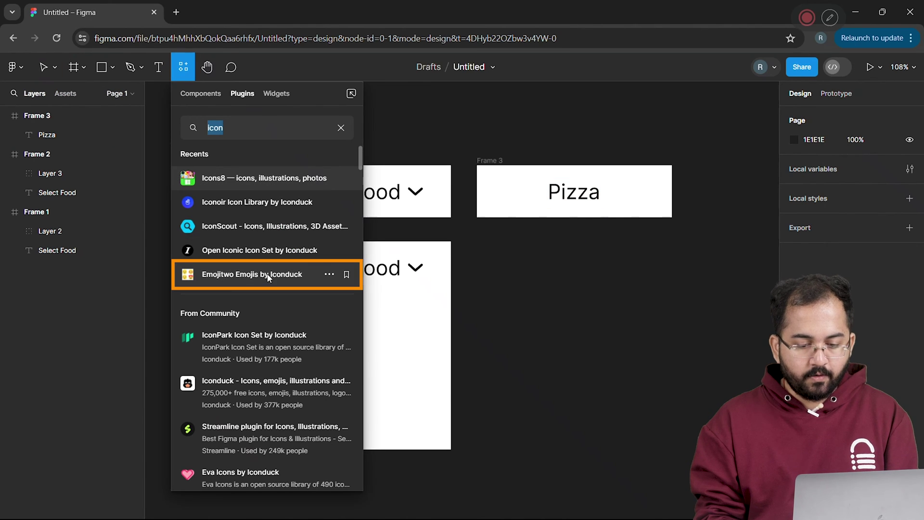
key("Escape")
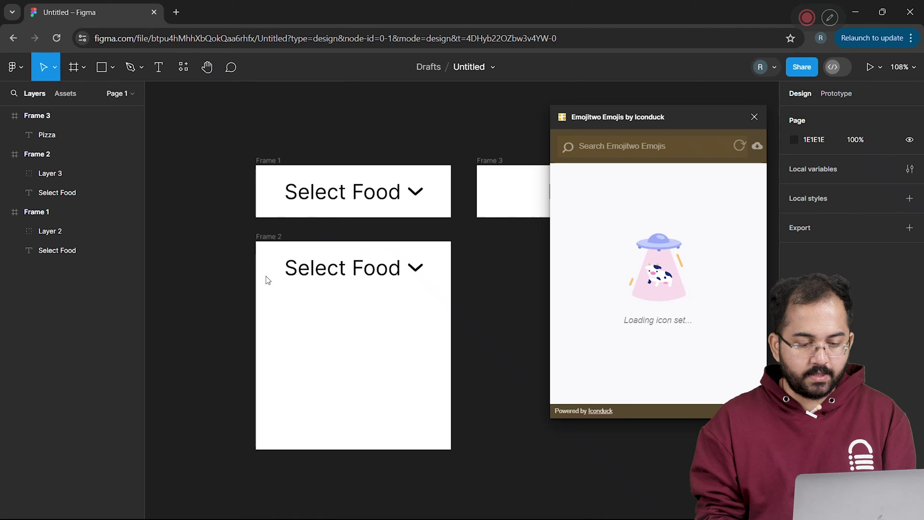
left_click(658, 139)
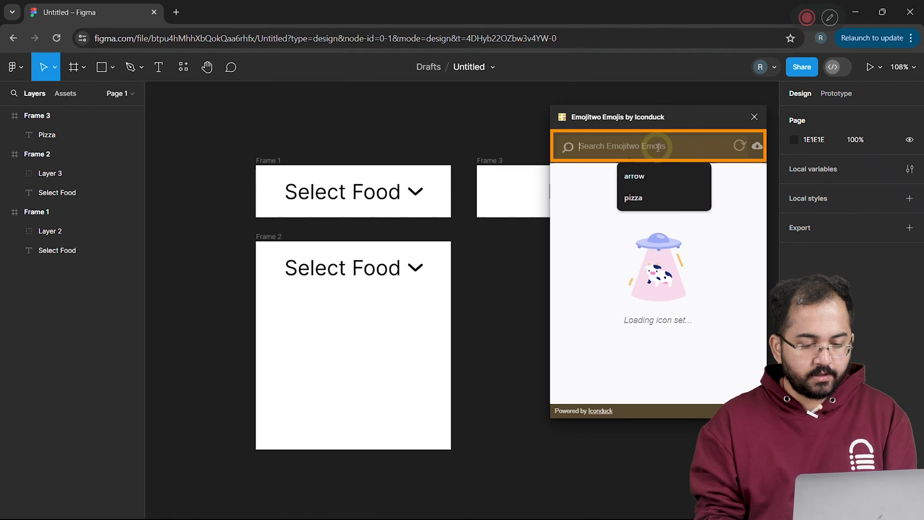
left_click(640, 204)
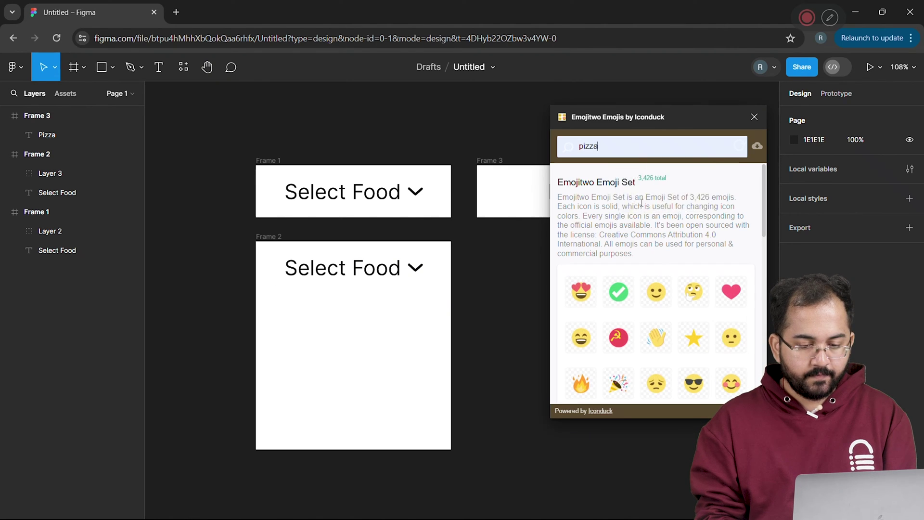
left_click_drag(592, 219, 532, 195)
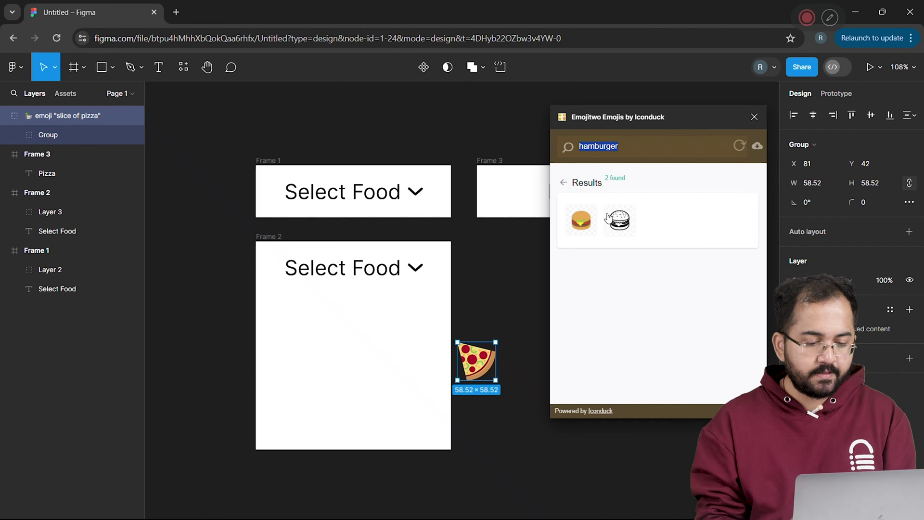
left_click_drag(583, 223, 541, 244)
type("pasta")
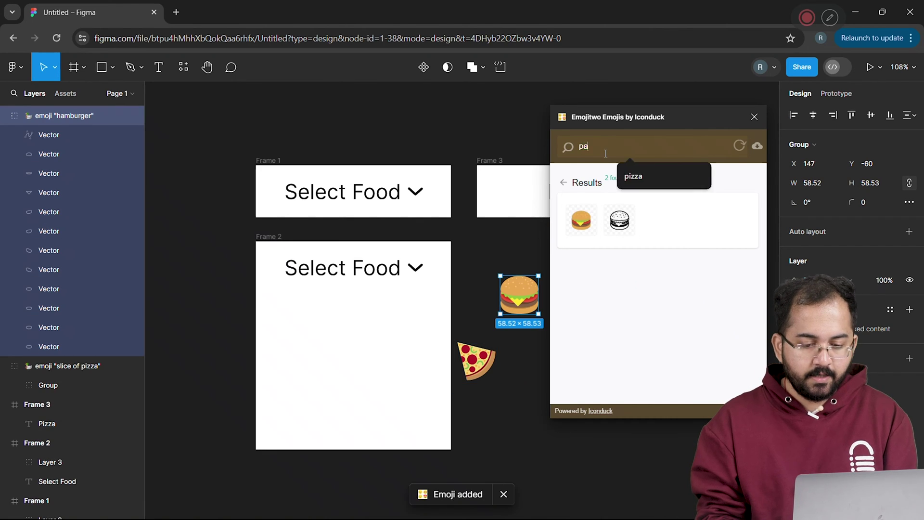
left_click_drag(581, 220, 506, 245)
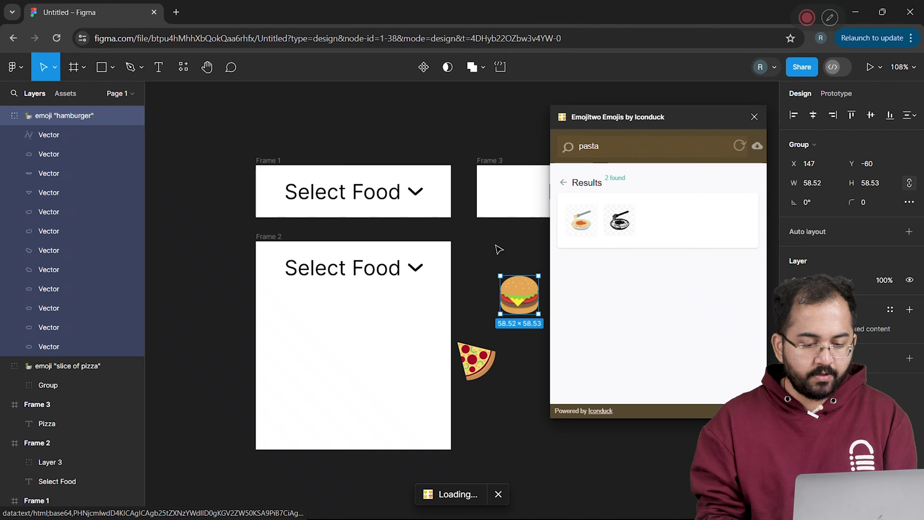
left_click(754, 116)
Place the pizza emoji inside Frame 3 just right of 'Pizza'
left_click_drag(479, 373, 523, 217)
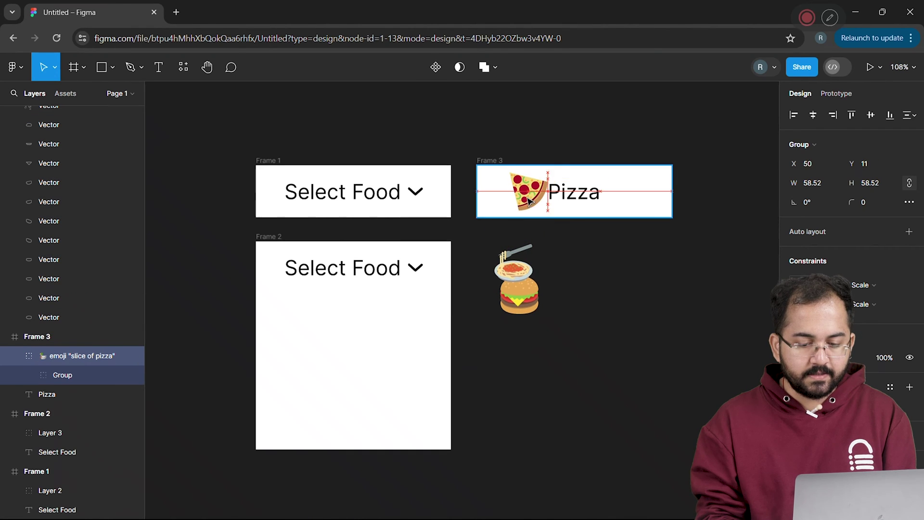
scroll(529, 201, "up", 5)
key("Escape")
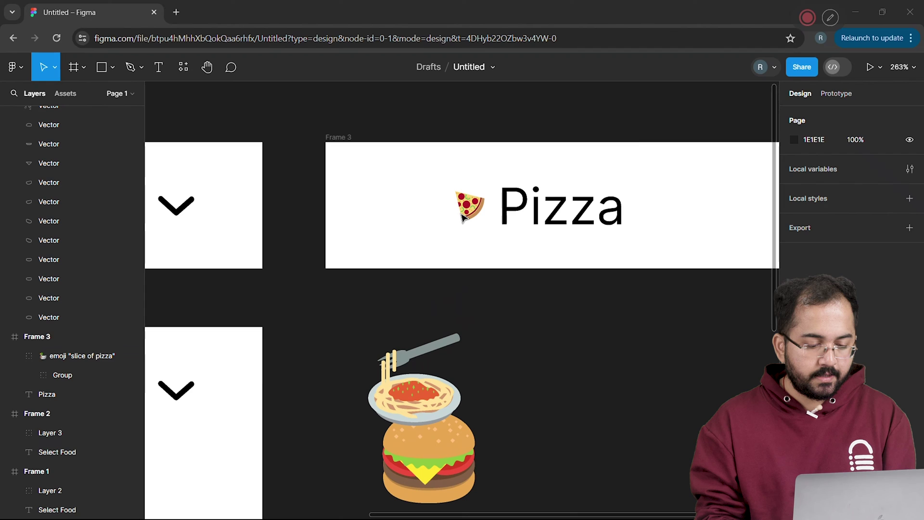
left_click_drag(462, 217, 639, 211)
scroll(612, 250, "down", 3)
left_click(584, 293)
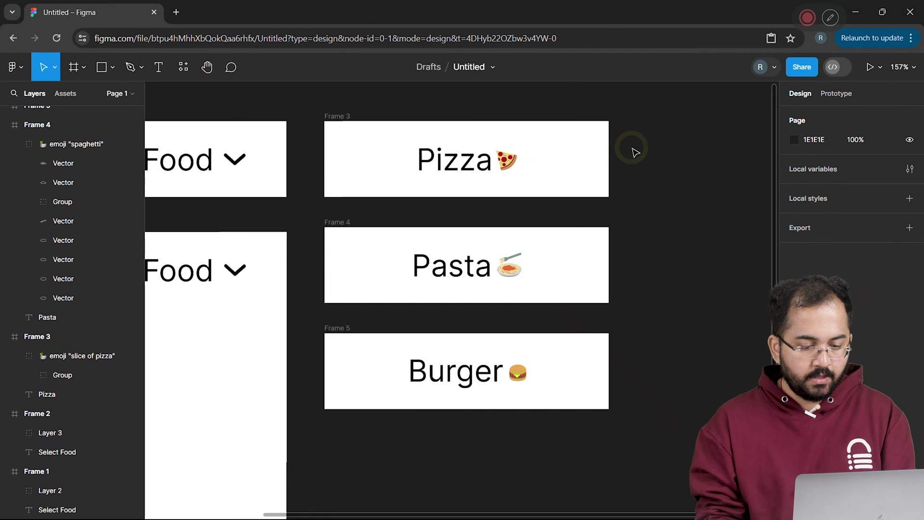
Group the Pizza text with its emoji
scroll(635, 152, "down", 2)
left_click_drag(688, 125, 434, 173)
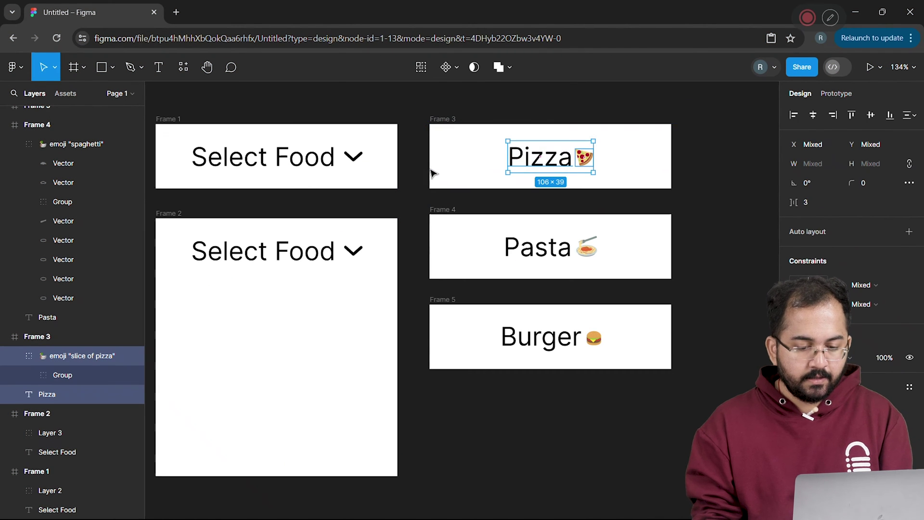
right_click(620, 152)
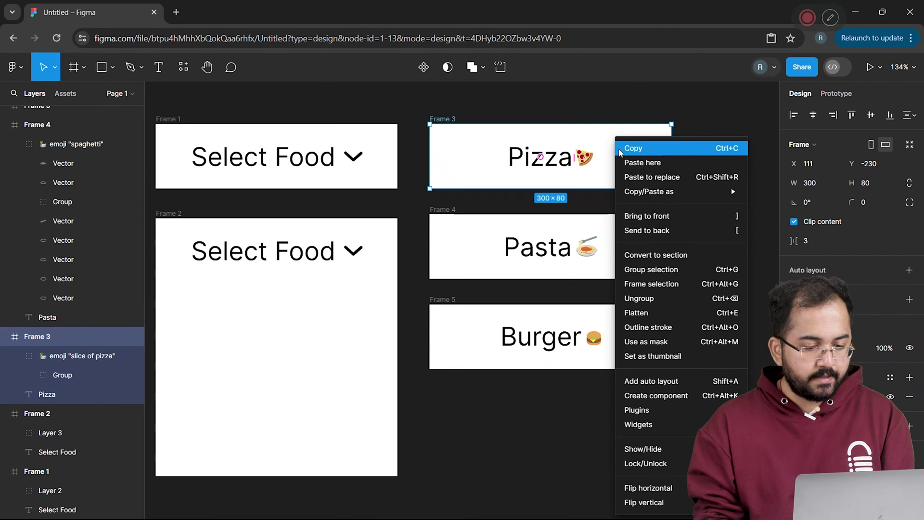
left_click(651, 270)
left_click(717, 203)
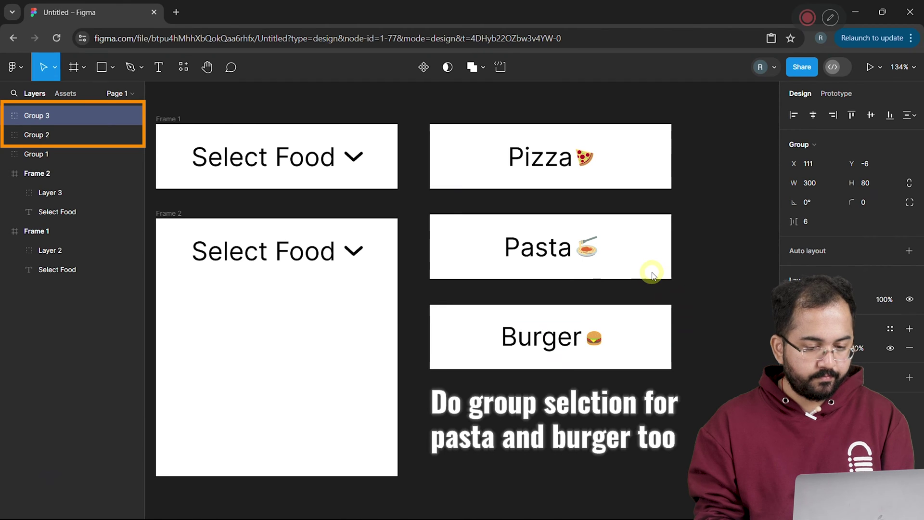
Stack the Pizza, Pasta and Burger groups in Frame 2 beneath 'Select Food'
scroll(578, 217, "left", 2)
left_click(501, 154)
left_click_drag(501, 155, 267, 302)
left_click_drag(664, 250, 391, 383)
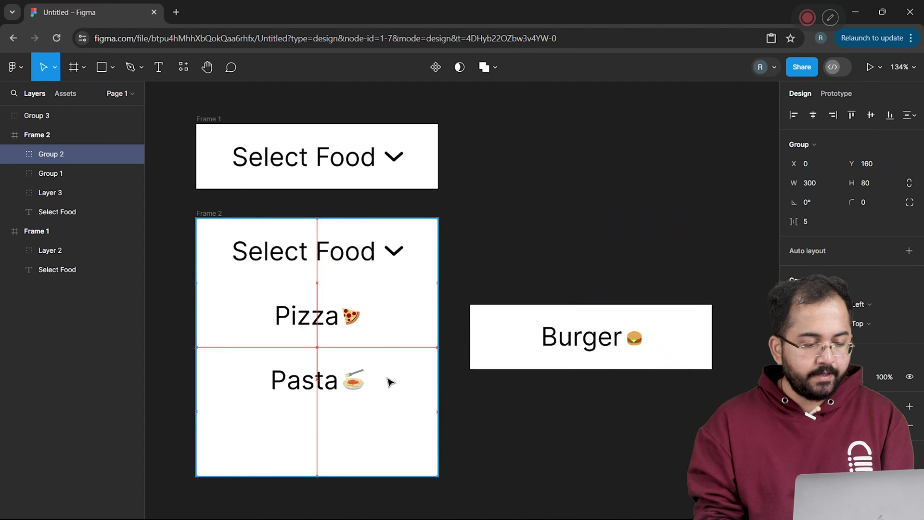
left_click_drag(660, 354, 392, 462)
left_click(528, 408)
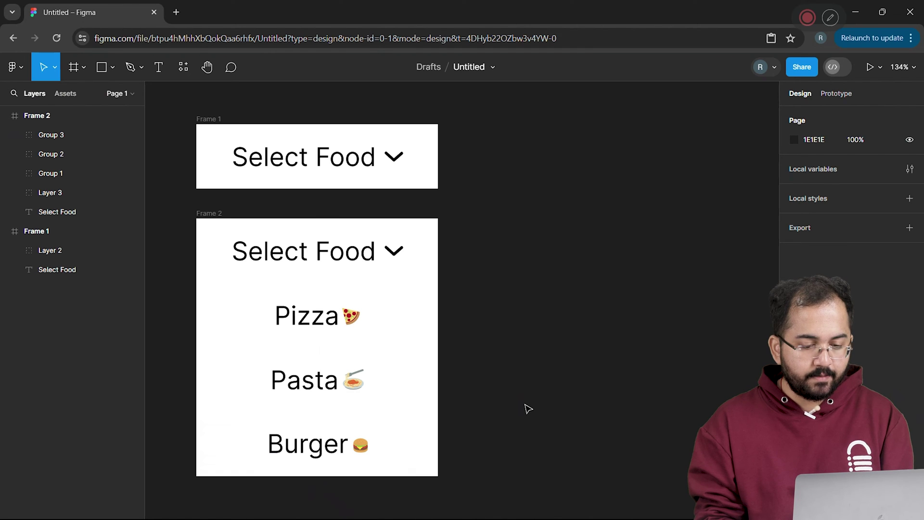
Preview the food list, then duplicate the open dropdown Frame 2 as Frame 3
key("ctrl+alt+Return")
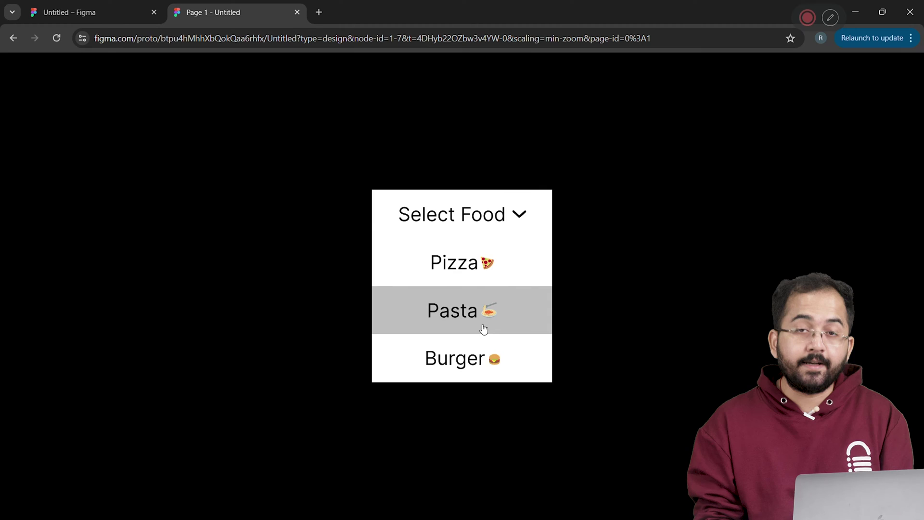
key("ctrl+w")
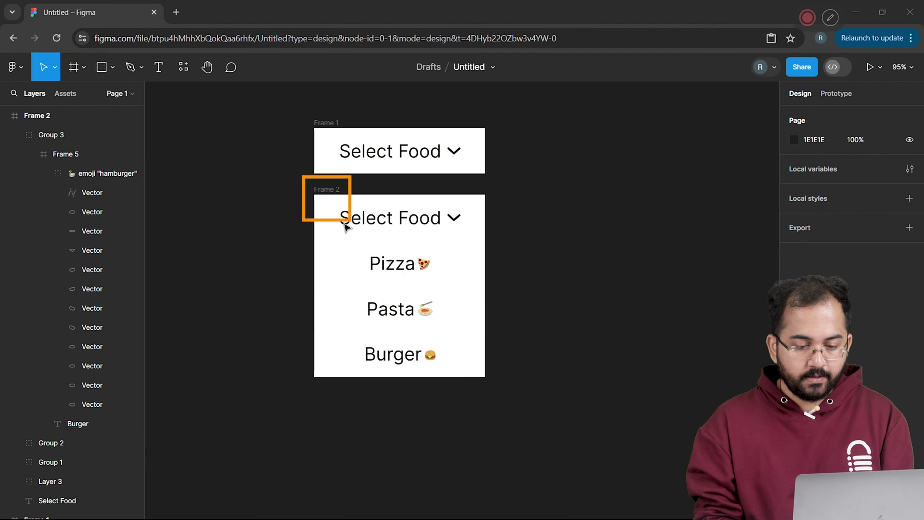
left_click(331, 189)
right_click(333, 190)
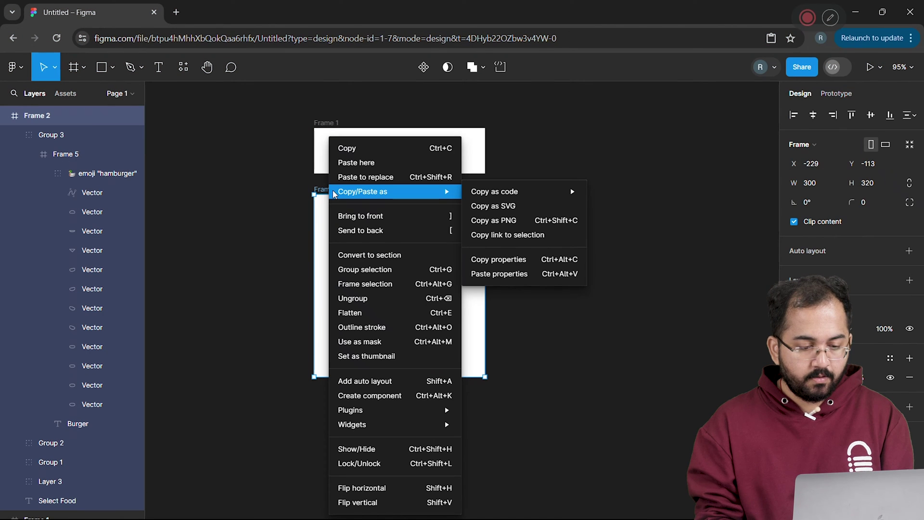
left_click(341, 146)
right_click(599, 269)
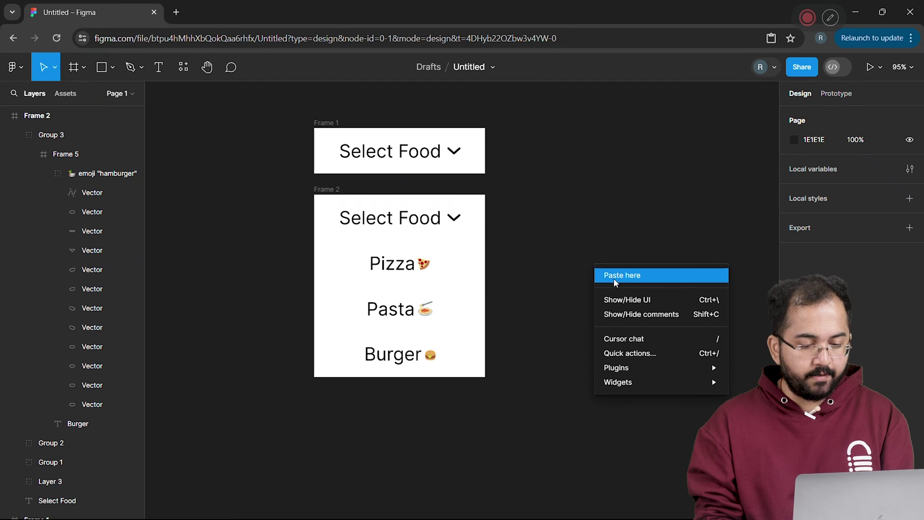
left_click(606, 274)
Shade the copy's Pizza row grey with a 000000 fill at 25% opacity
left_click(526, 345)
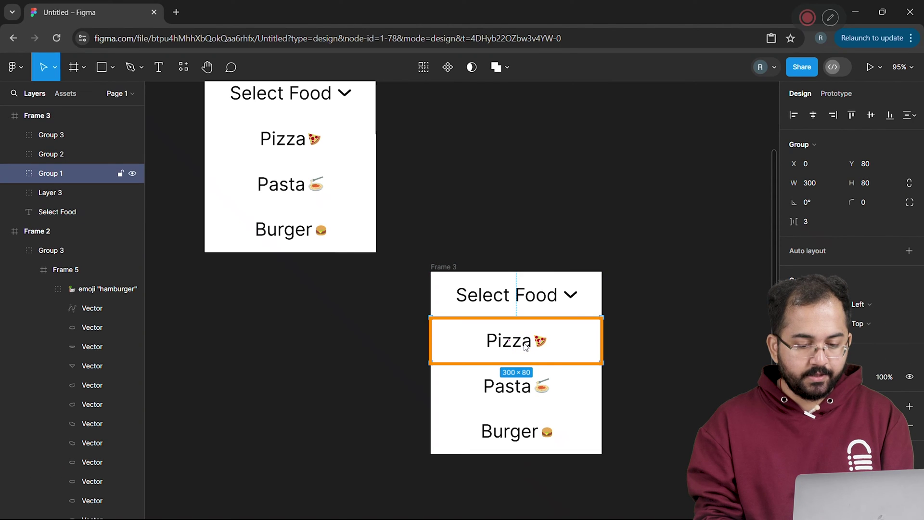
scroll(526, 345, "down", 1)
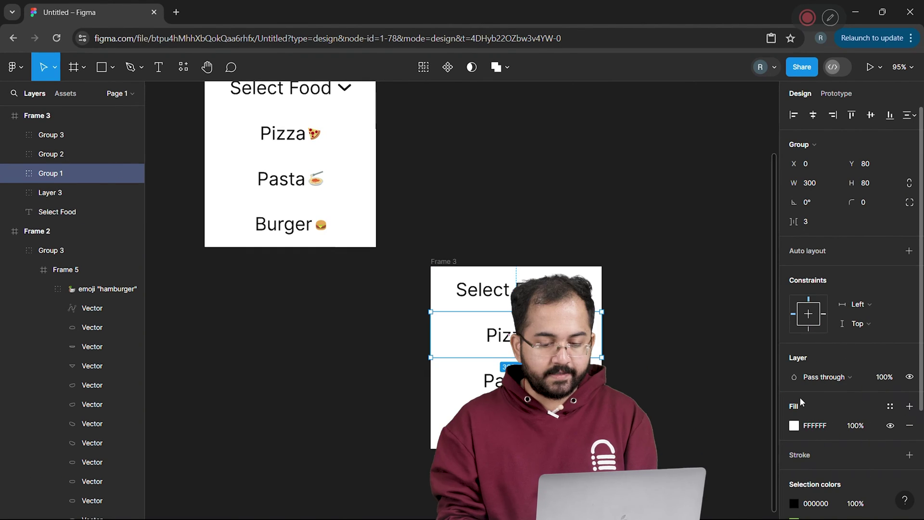
scroll(802, 403, "down", 1)
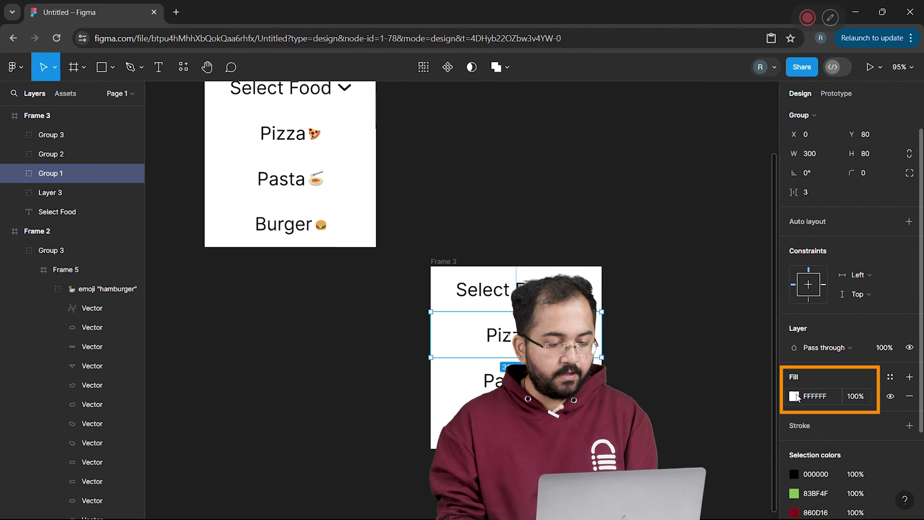
left_click(795, 396)
type("000000")
key("Return")
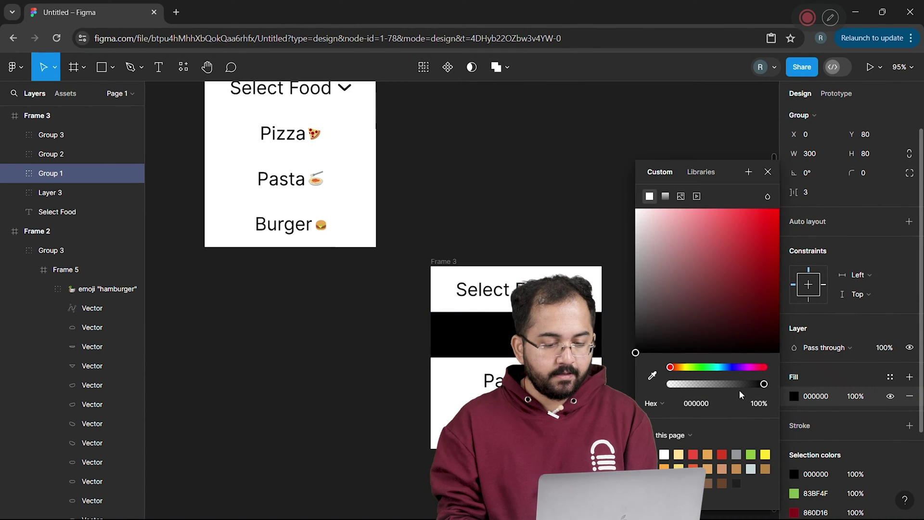
left_click(762, 403)
type("25")
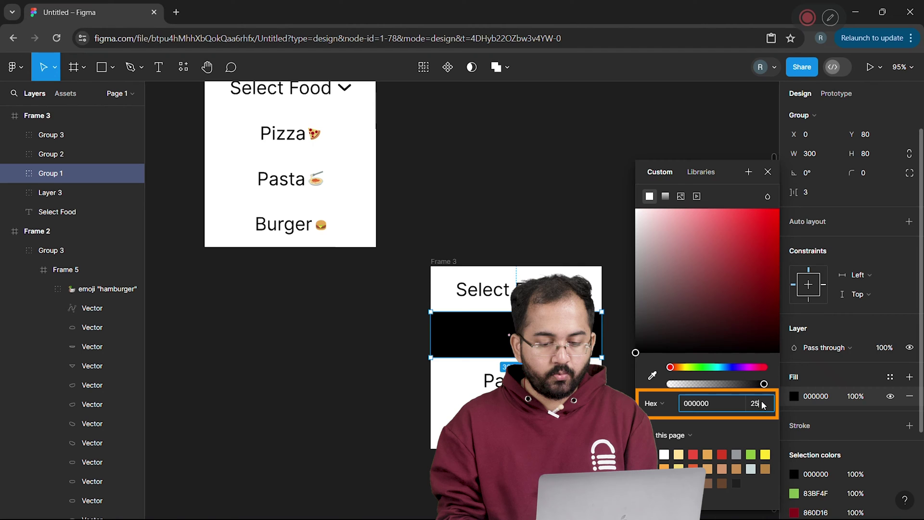
key("Return")
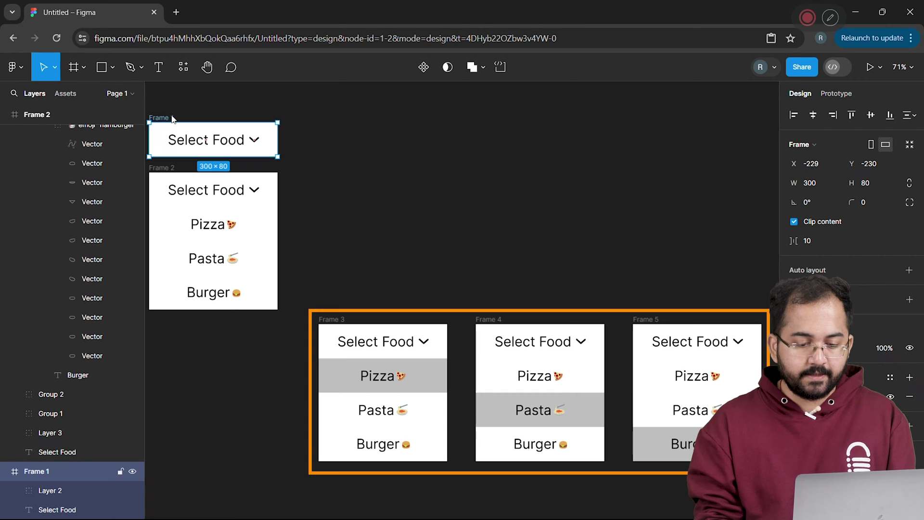
Copy the Pizza, Pasta and Burger rows from Frame 2 onto the canvas as standalone bars
left_click(249, 224)
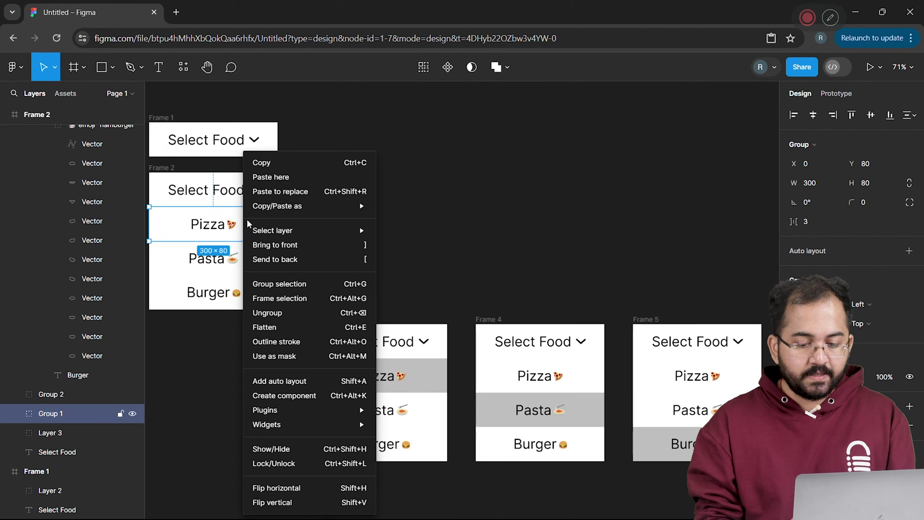
left_click(272, 162)
right_click(392, 205)
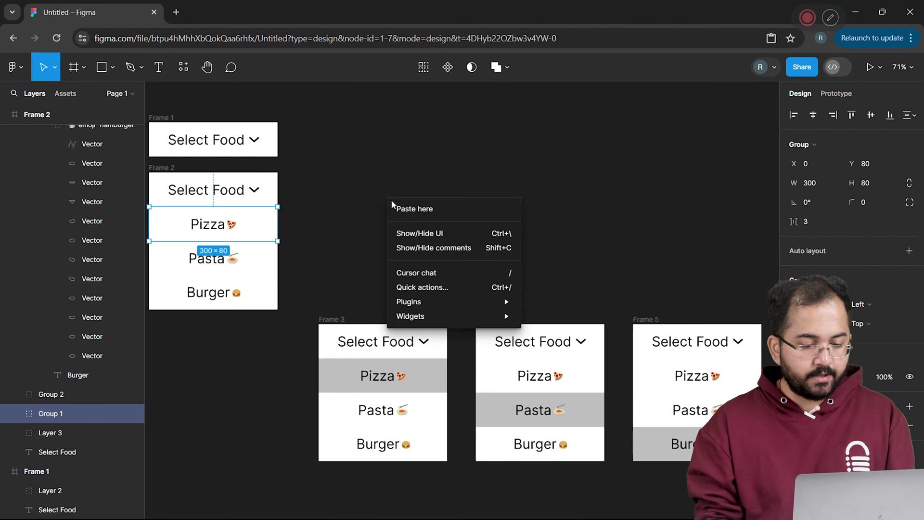
left_click(396, 208)
key("Tab")
key("ctrl+c")
right_click(511, 227)
left_click(517, 227)
left_click_drag(567, 246, 533, 242)
key("Tab")
right_click(700, 222)
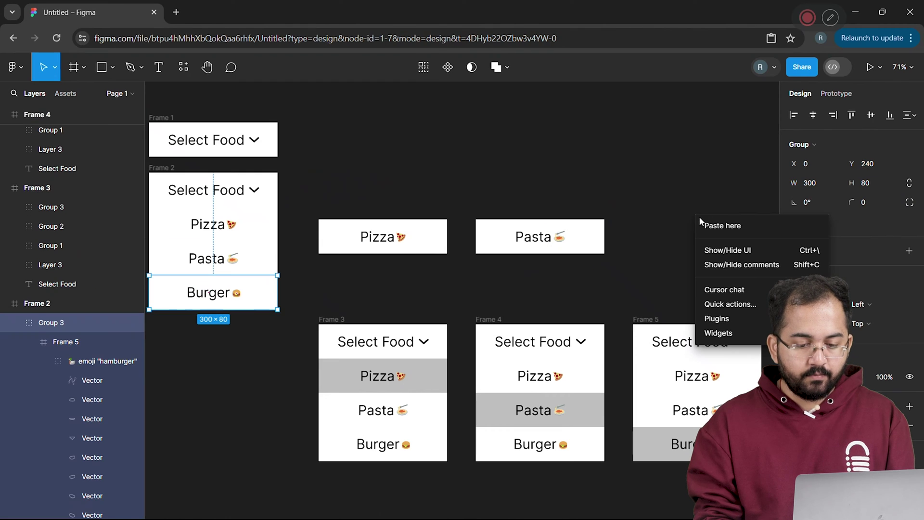
left_click(704, 225)
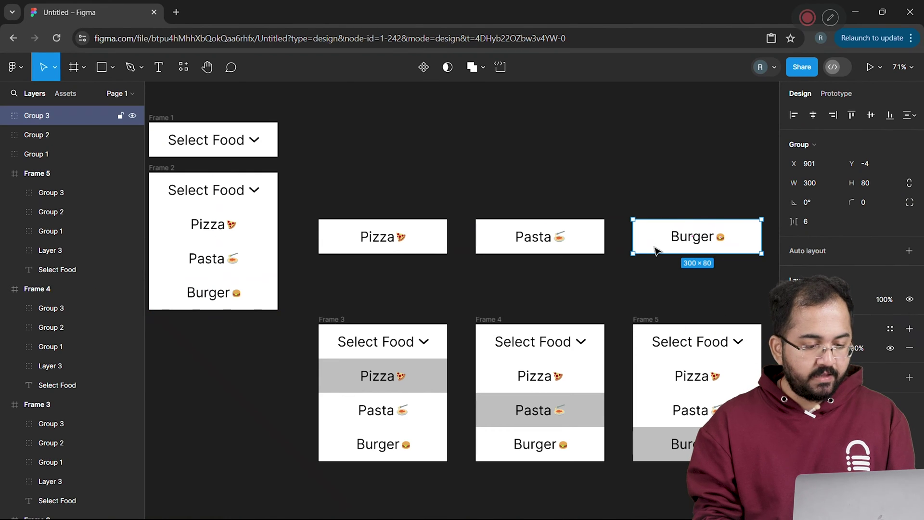
Fill the standalone Pizza bar light purple B1BAE7 and copy that hex value
left_click(383, 236)
left_click(794, 347)
left_click_drag(672, 367, 730, 368)
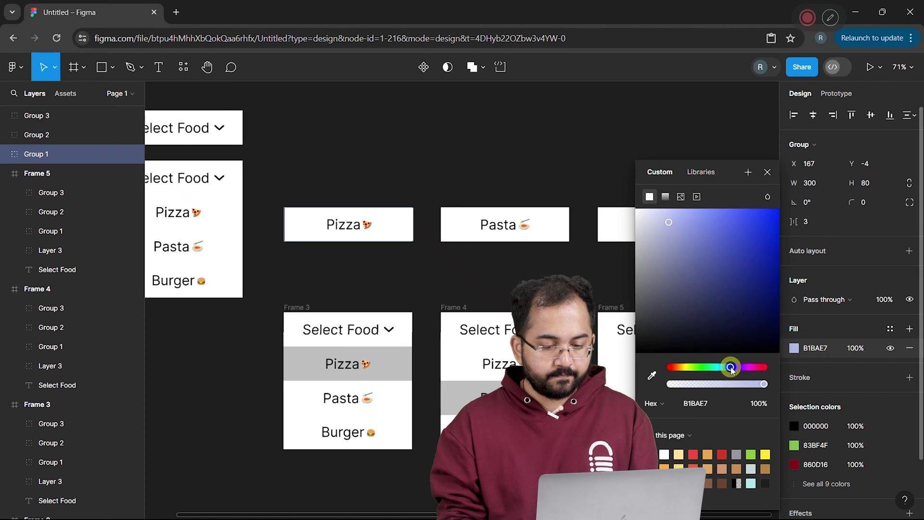
left_click(709, 407)
right_click(709, 407)
left_click(719, 193)
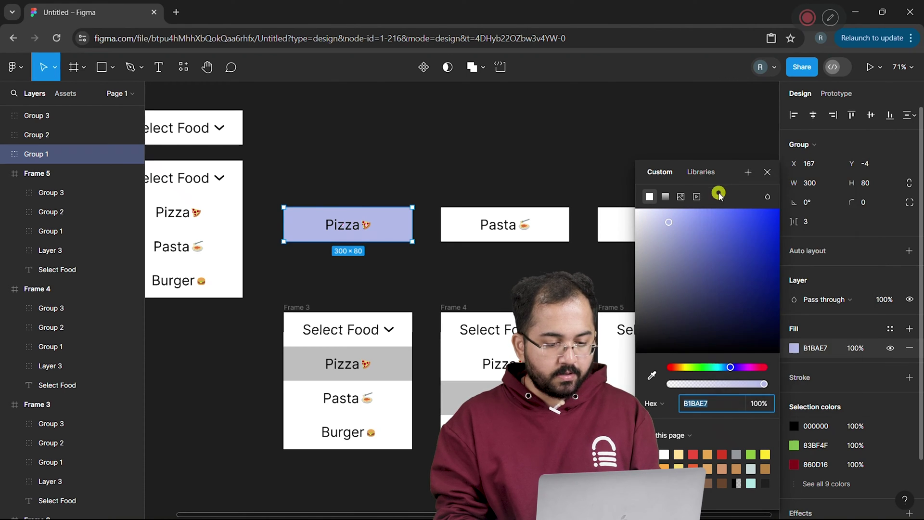
left_click(542, 179)
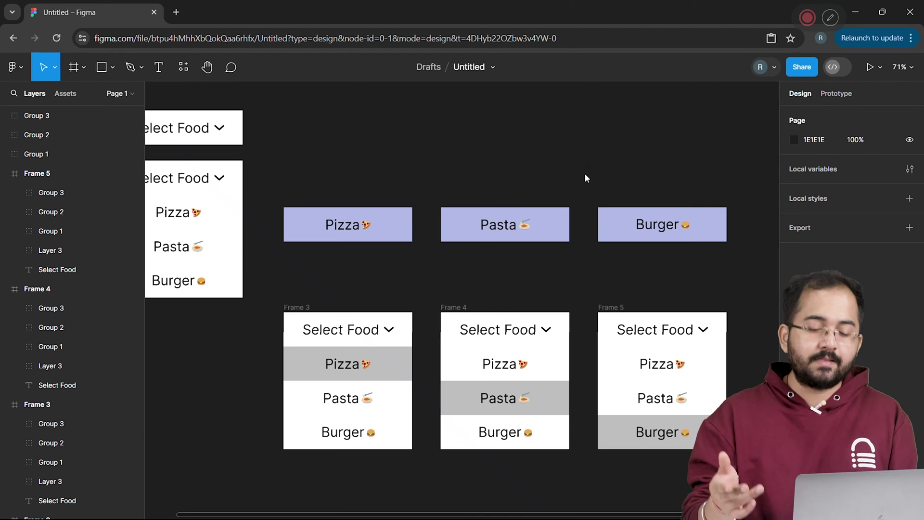
Copy Frame 2's chevron and paste it into the purple Pizza, Pasta and Burger bars
scroll(587, 175, "left", 3)
left_click(288, 183)
right_click(289, 185)
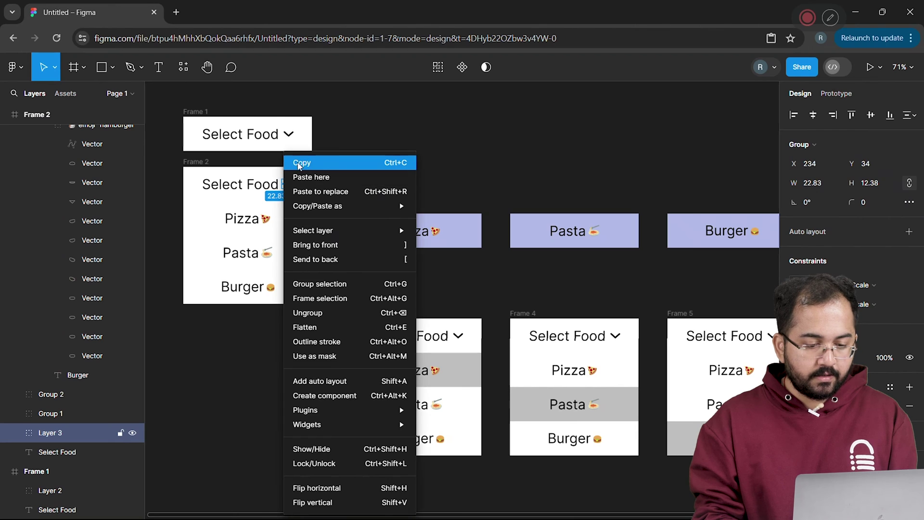
left_click(300, 162)
key("Escape")
key("Escape")
key("shift+1")
right_click(381, 271)
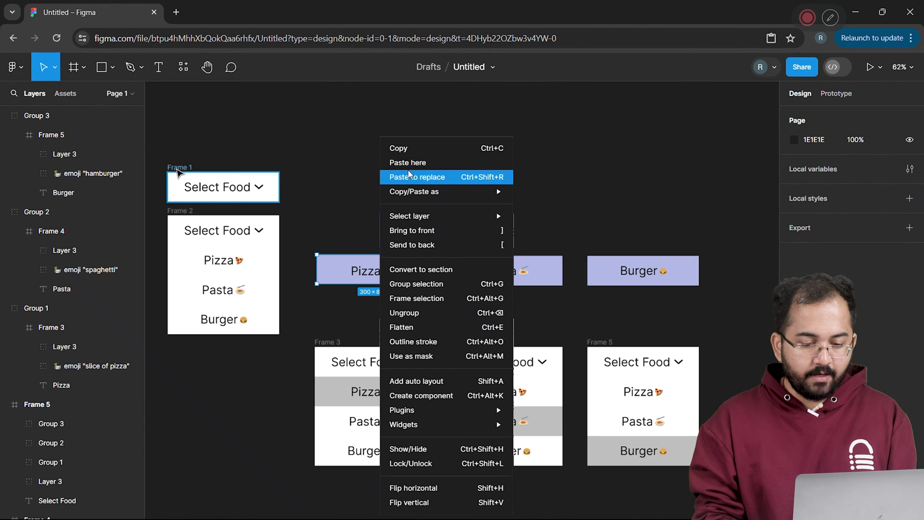
left_click(412, 163)
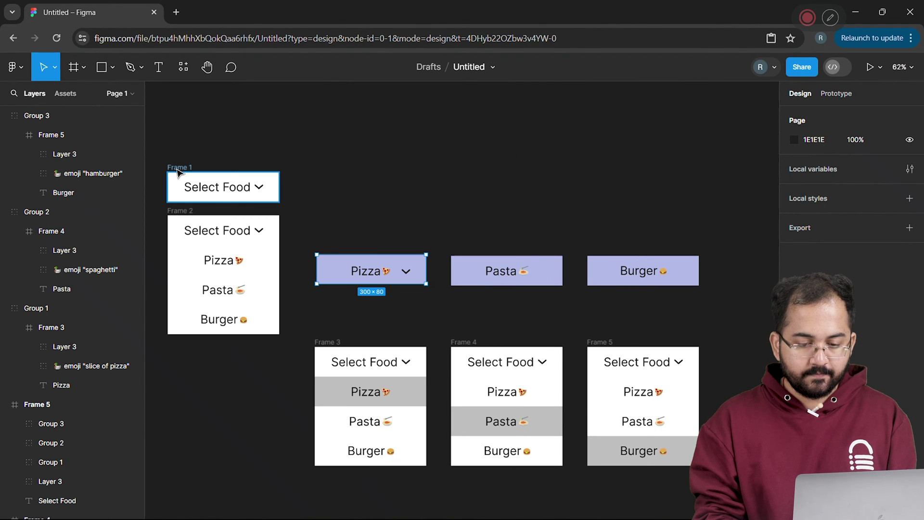
right_click(512, 270)
left_click(541, 162)
right_click(643, 270)
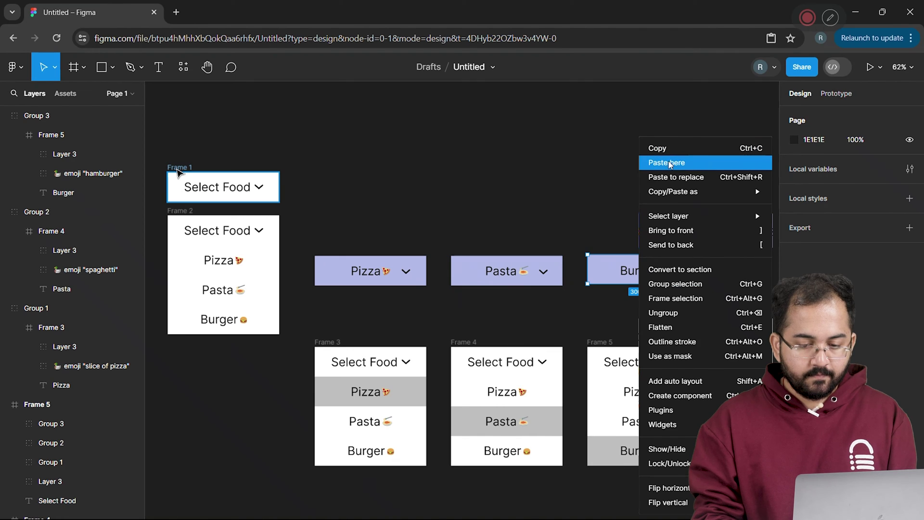
left_click(672, 163)
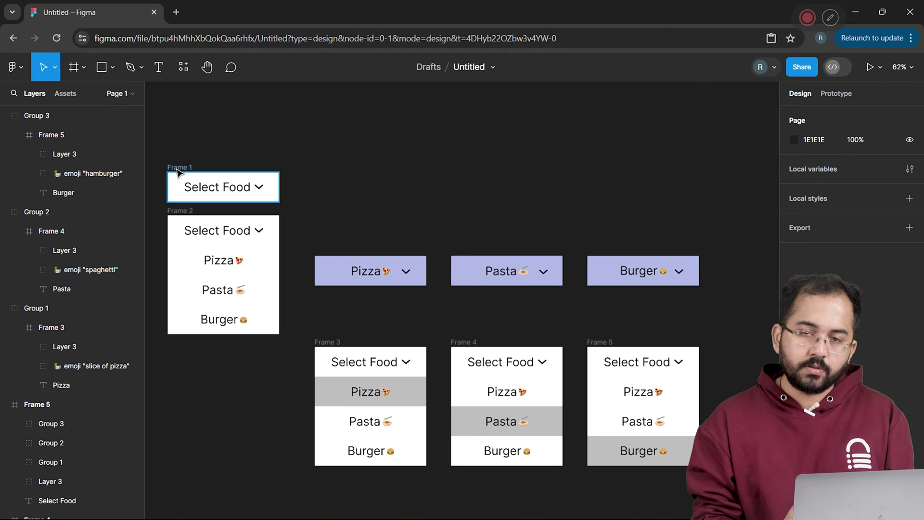
left_click(178, 166)
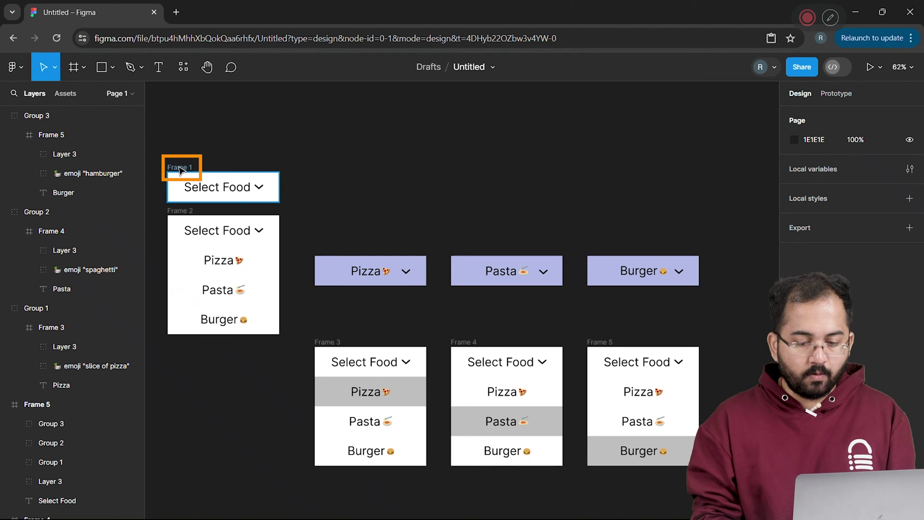
Duplicate the Frame 1 Select Food header as Frame 6
right_click(179, 169)
left_click(186, 144)
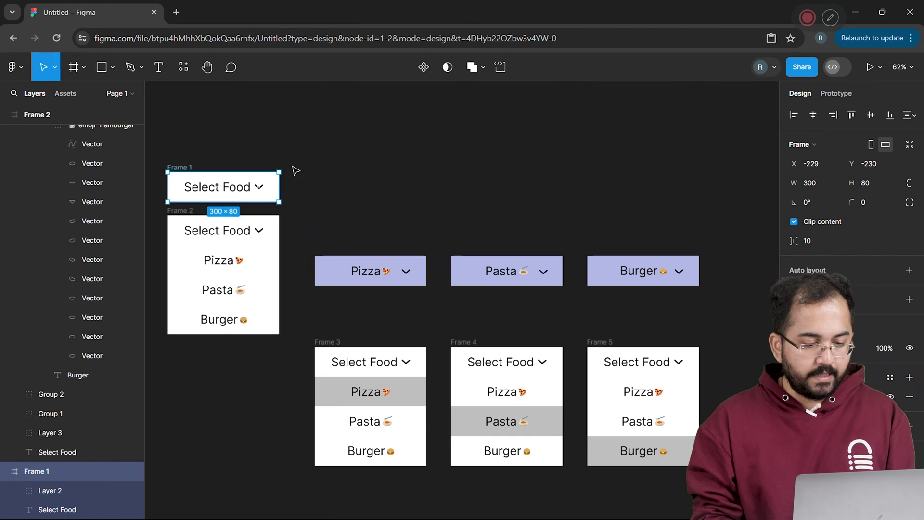
right_click(316, 174)
left_click(339, 190)
Flip Frame 6's arrow vertically so it points up
double_click(406, 188)
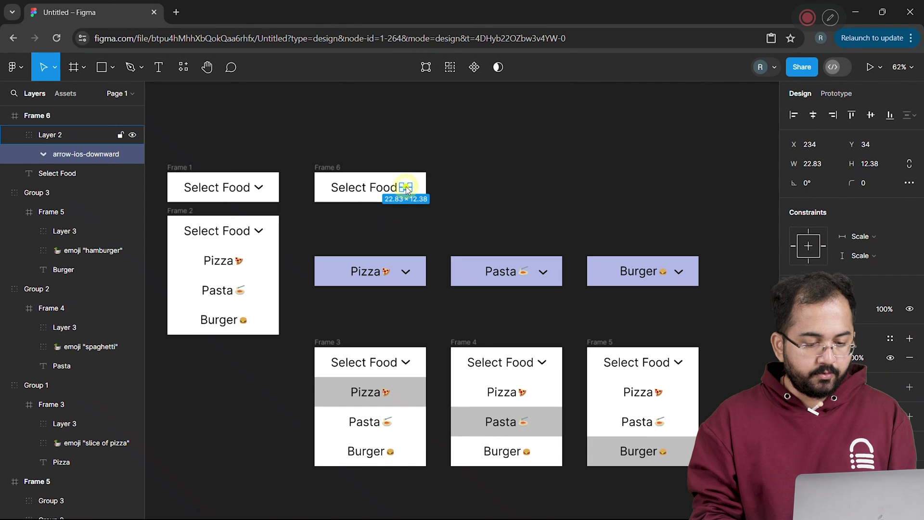
scroll(407, 189, "up", 6)
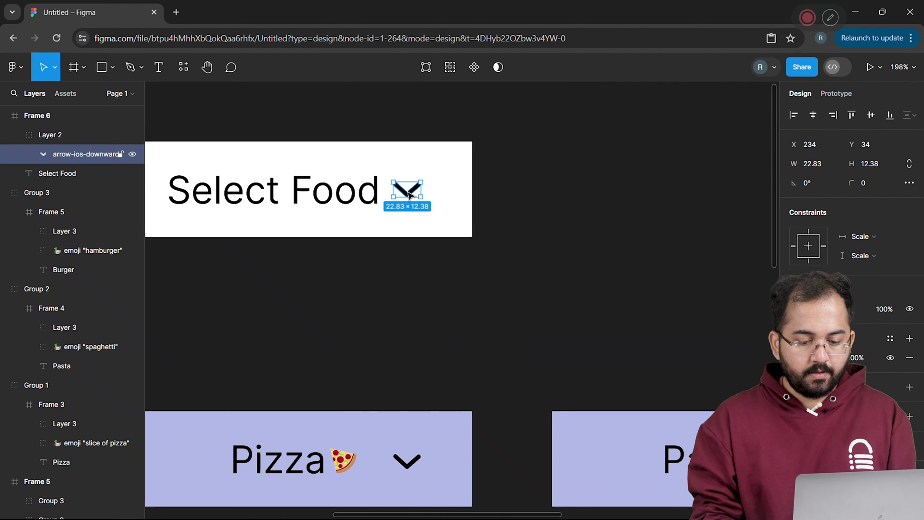
right_click(408, 194)
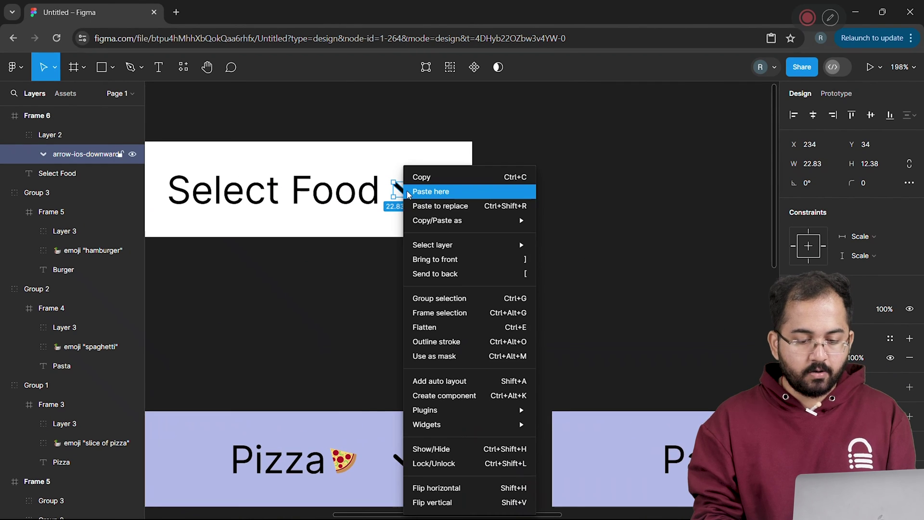
left_click(478, 502)
left_click(492, 202)
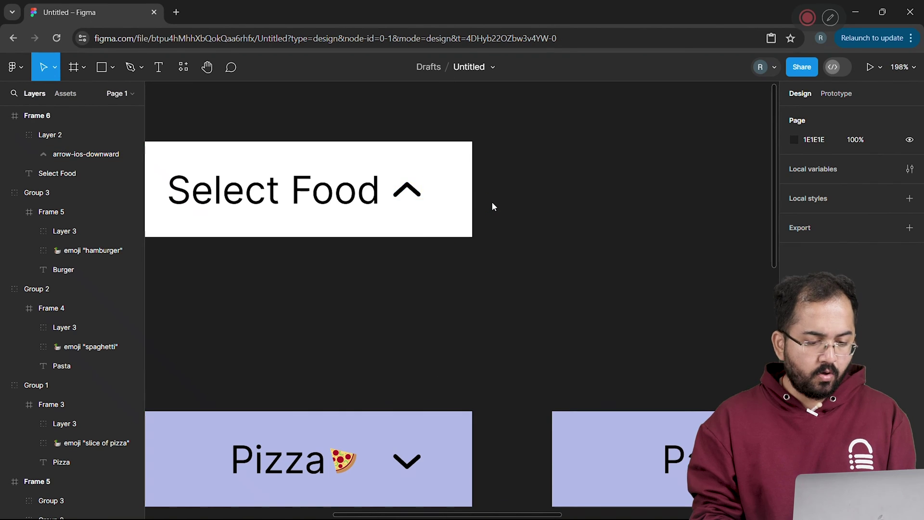
key("shift+1")
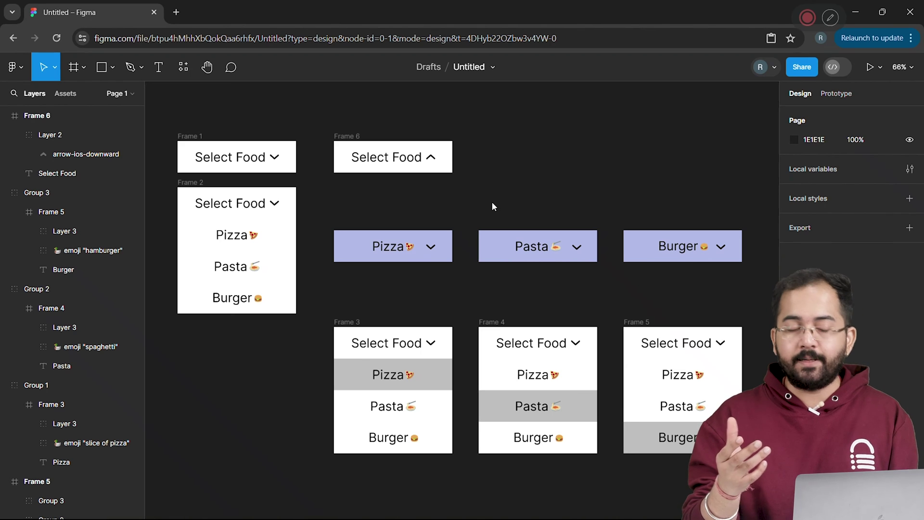
left_click(824, 96)
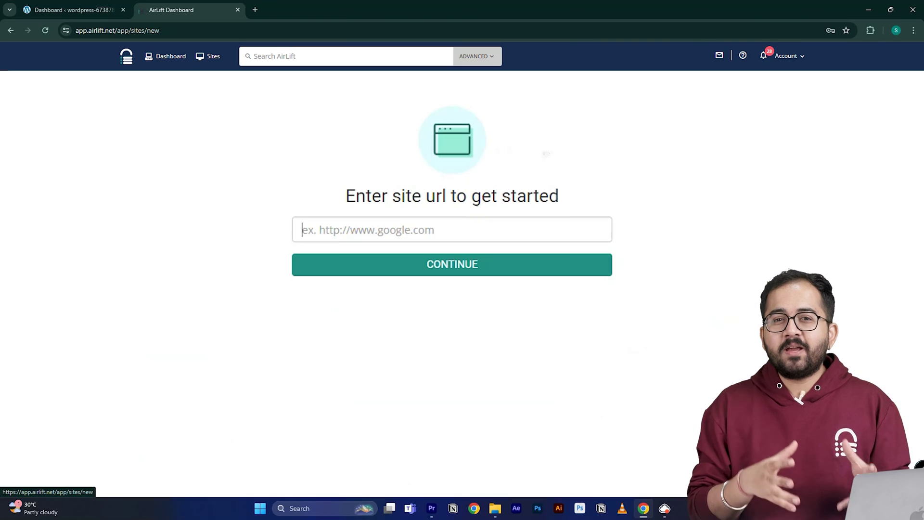
key("ctrl+v")
left_click(382, 268)
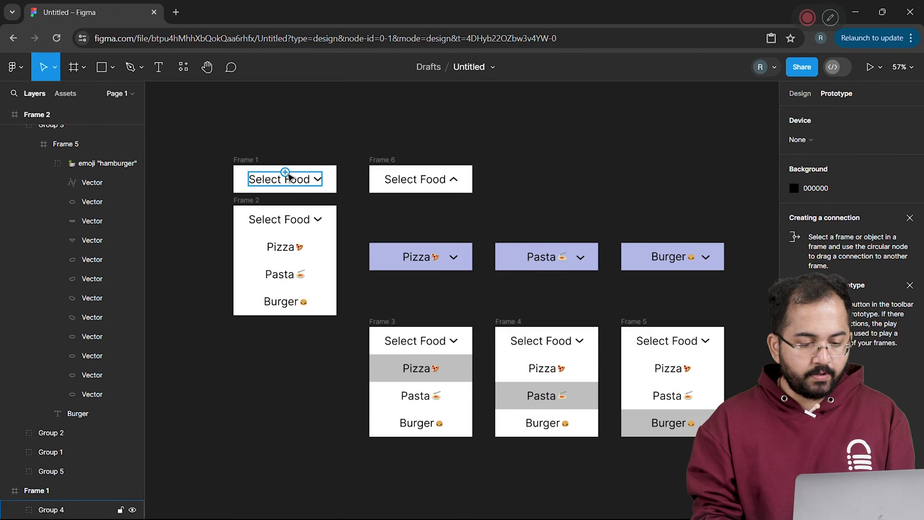
Link Frame 1's Select Food to Frame 2 on click with a Smart animate transition and set its duration
left_click(289, 177)
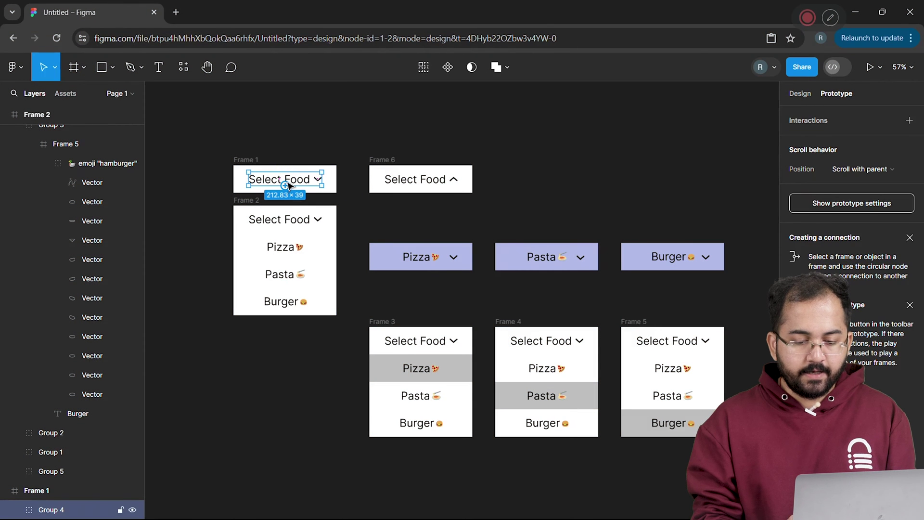
left_click_drag(286, 186, 285, 216)
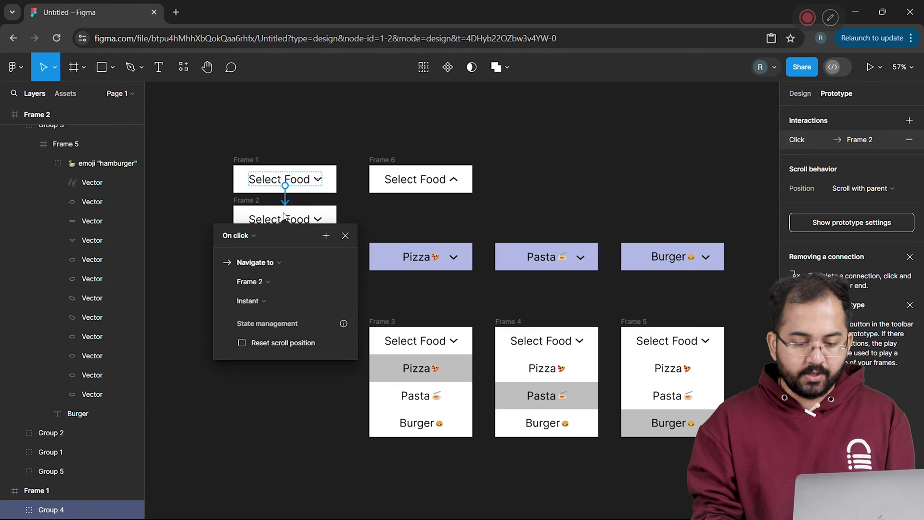
left_click(265, 306)
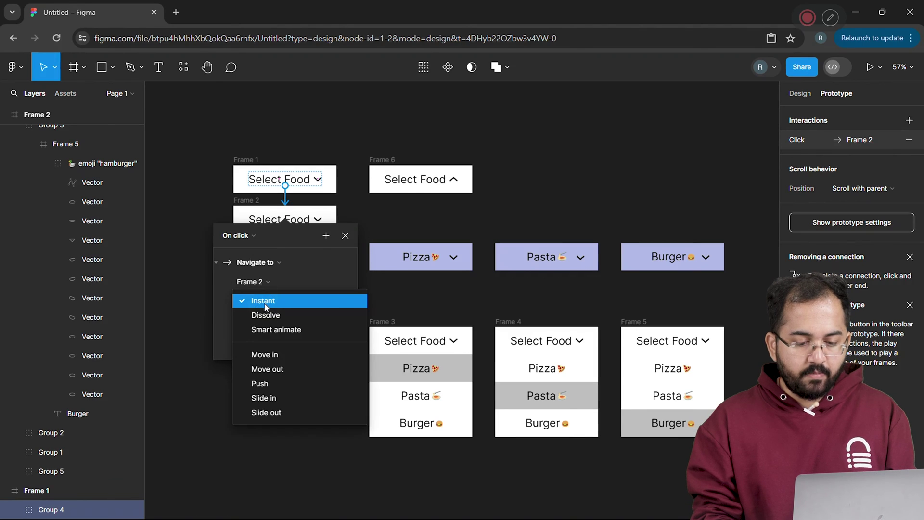
left_click(291, 330)
left_click(319, 321)
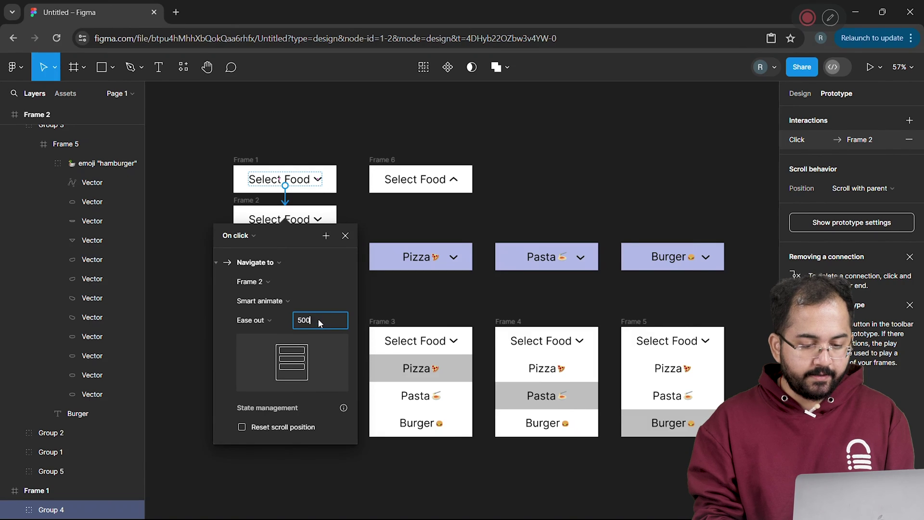
type("1000")
key("Return")
left_click(389, 224)
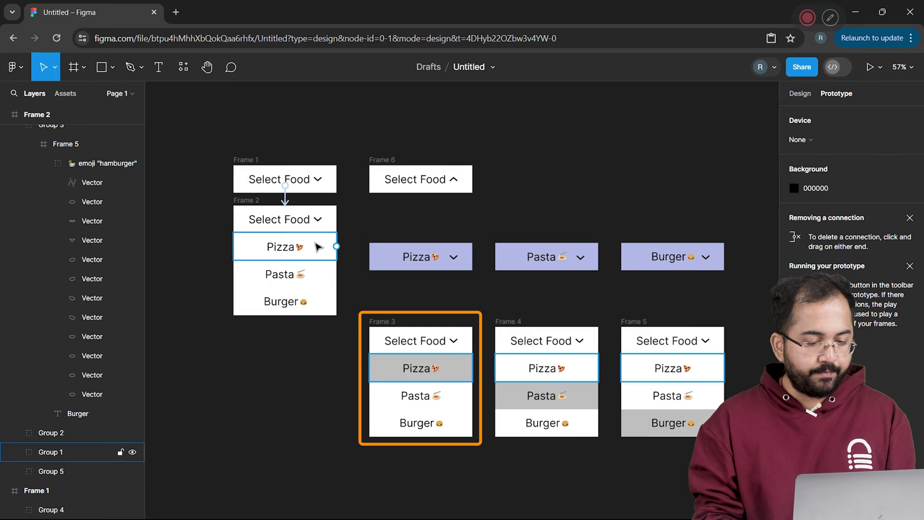
Link Frame 2's Pizza row to grey Frame 3 while hovering, then test choosing Pizza in preview
left_click_drag(336, 246, 375, 361)
left_click(375, 357)
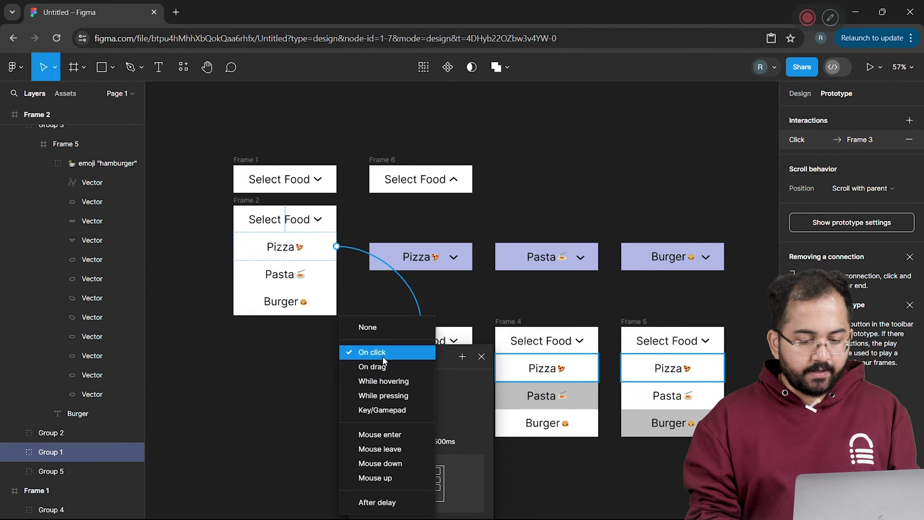
left_click(386, 381)
left_click(406, 335)
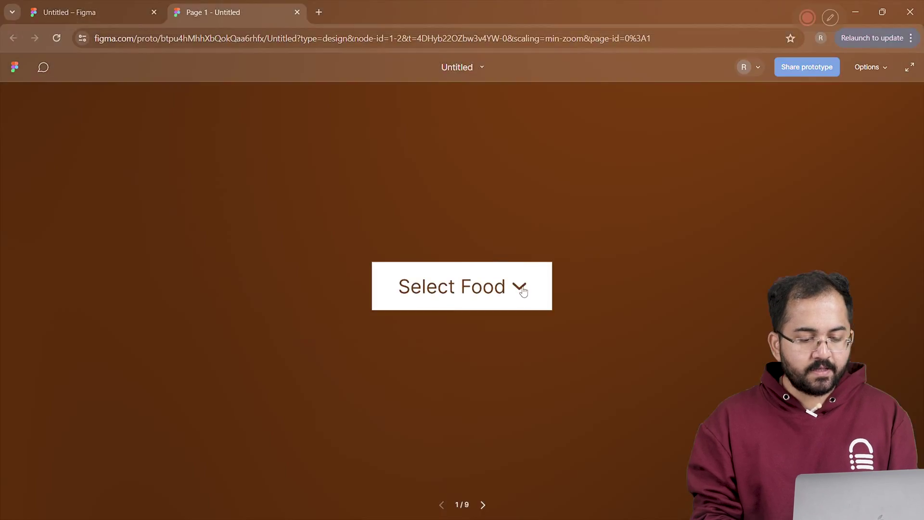
left_click(520, 289)
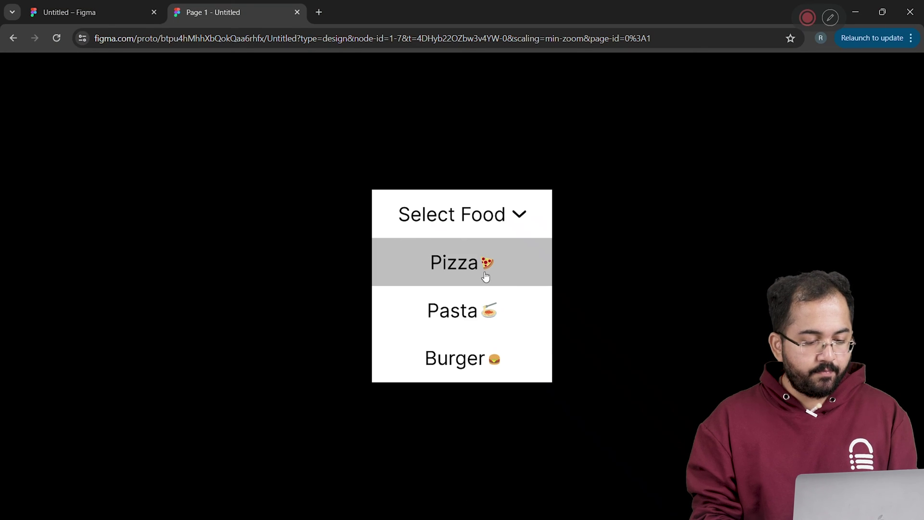
left_click(476, 264)
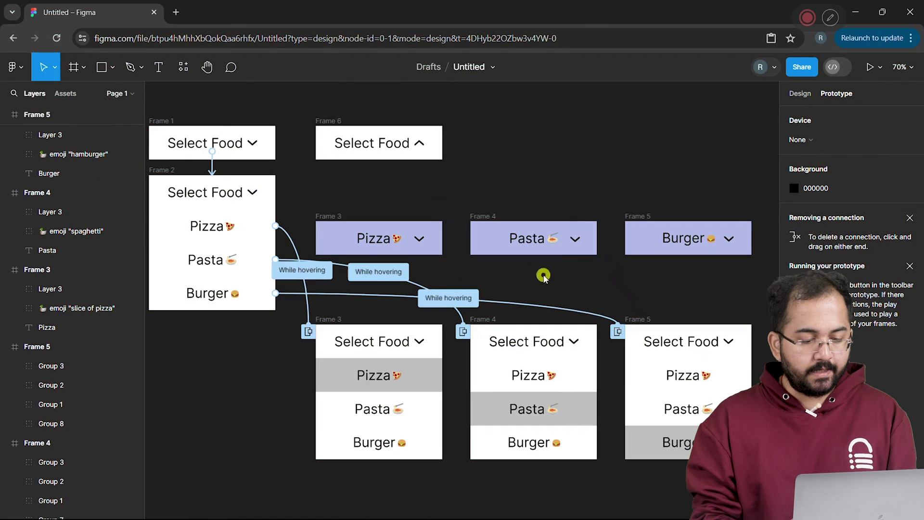
Link the grey Pizza row to the purple Pizza bar and Frame 3's Select Food header to Frame 6
left_click_drag(441, 377, 378, 238)
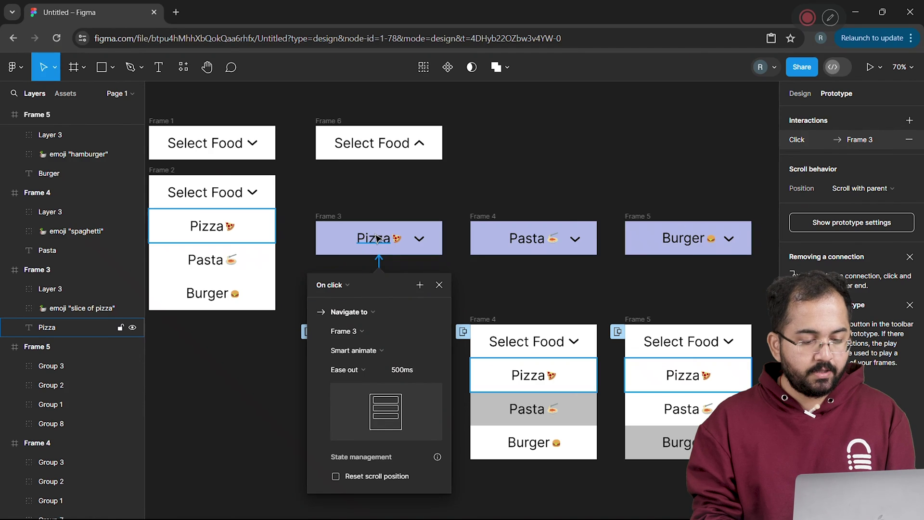
left_click(518, 272)
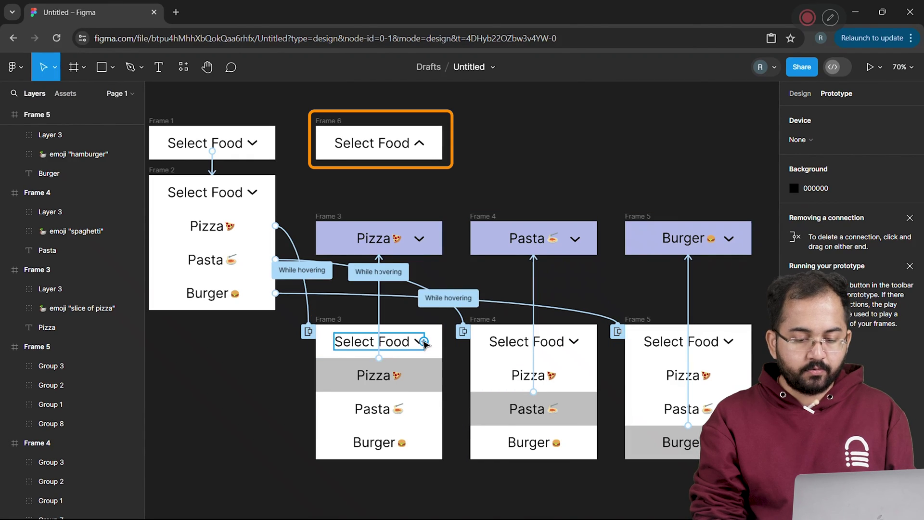
left_click(423, 341)
left_click_drag(423, 341, 409, 144)
left_click(578, 343)
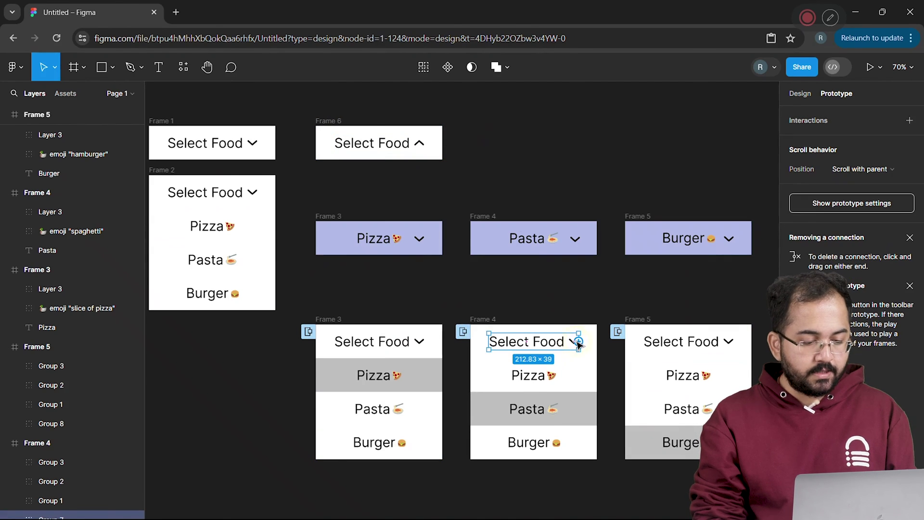
left_click(686, 316)
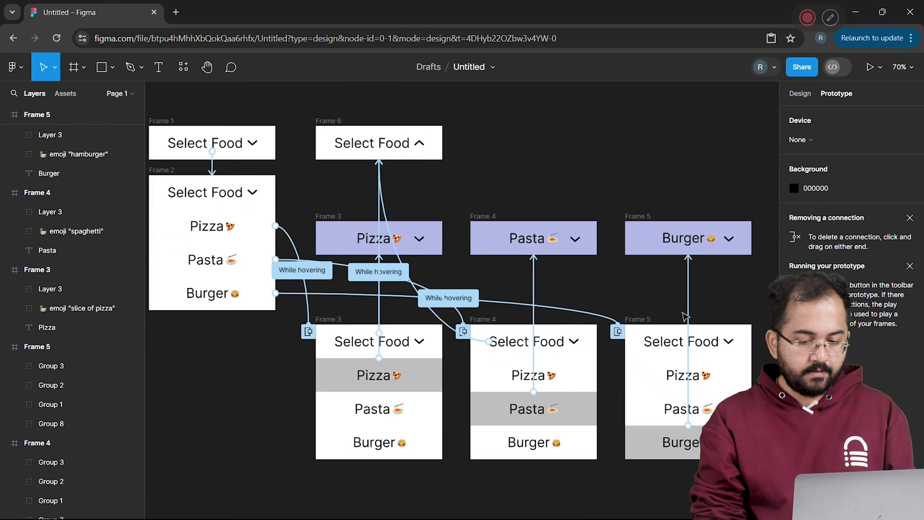
Link Frame 6's Select Food header back to Frame 1 with a While hovering trigger
left_click(379, 136)
left_click_drag(378, 135, 253, 148)
left_click(239, 173)
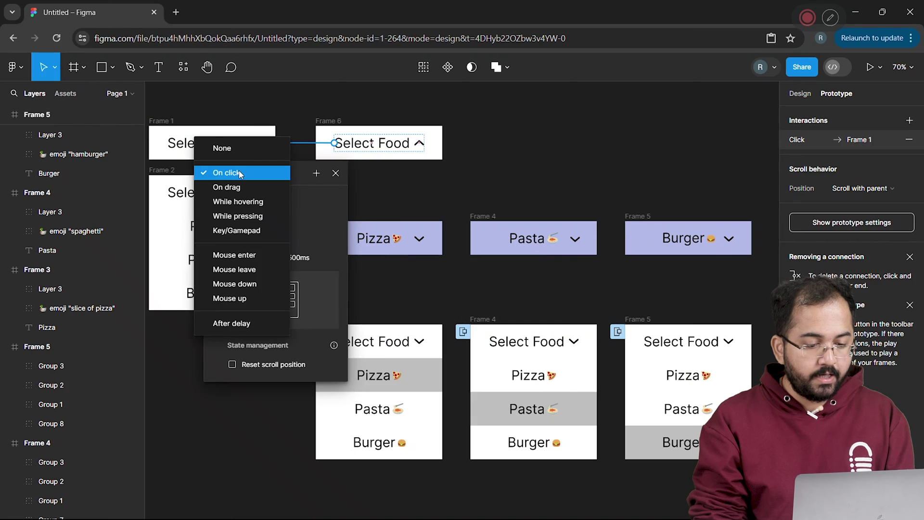
left_click(247, 201)
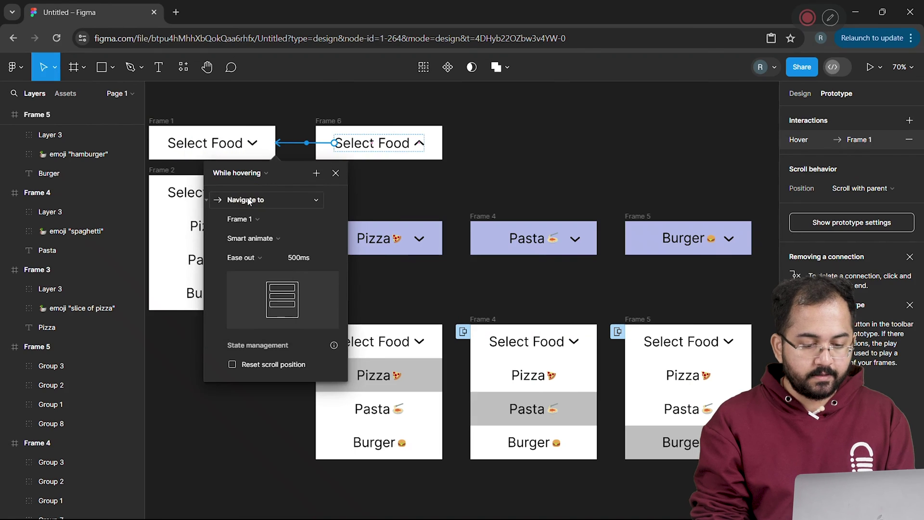
left_click(531, 179)
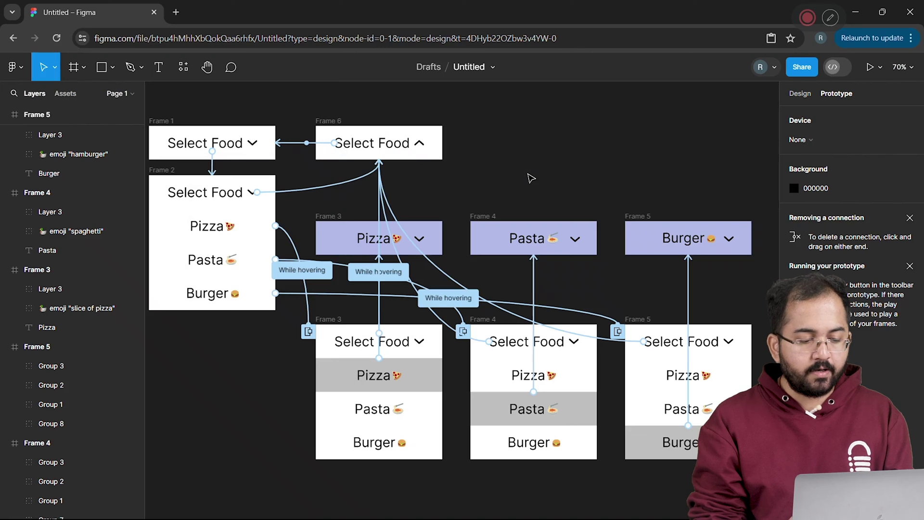
Link the purple Pizza bar back to Frame 2's open list on click
scroll(531, 178, "left", 1)
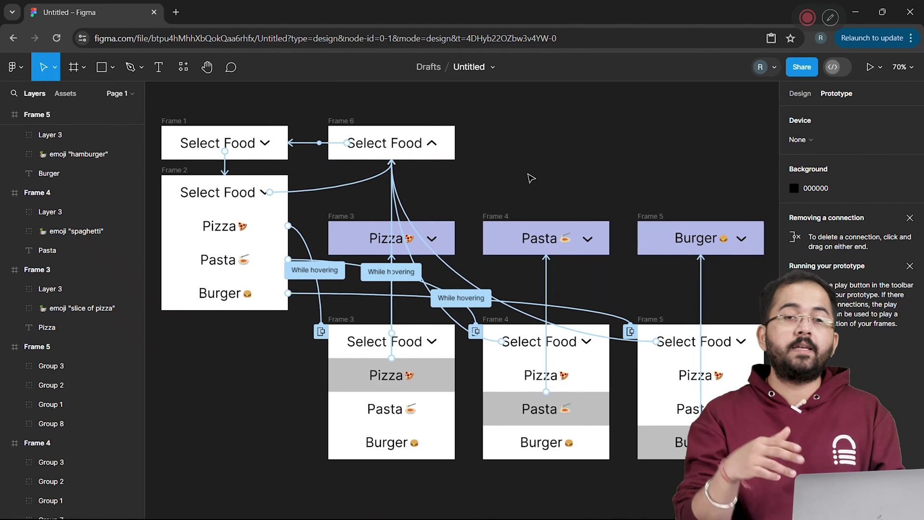
scroll(380, 177, "down", 1)
left_click(424, 233)
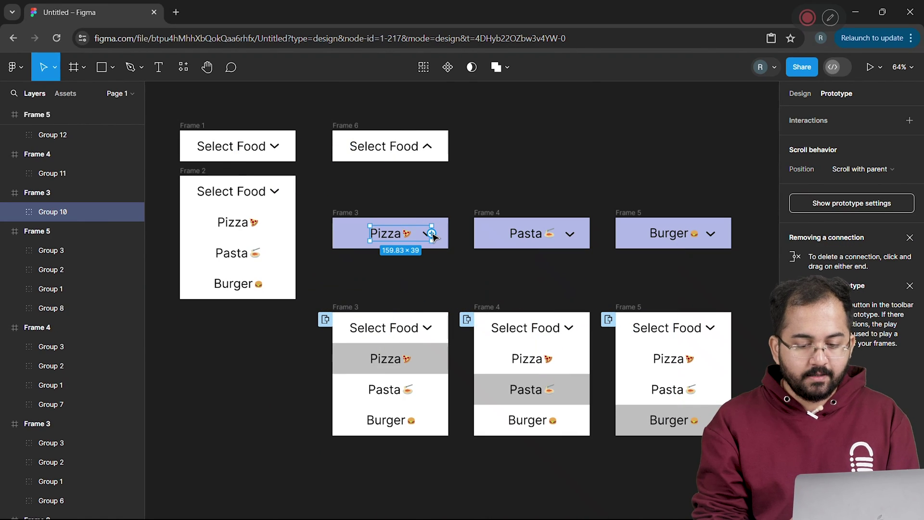
left_click_drag(369, 233, 292, 241)
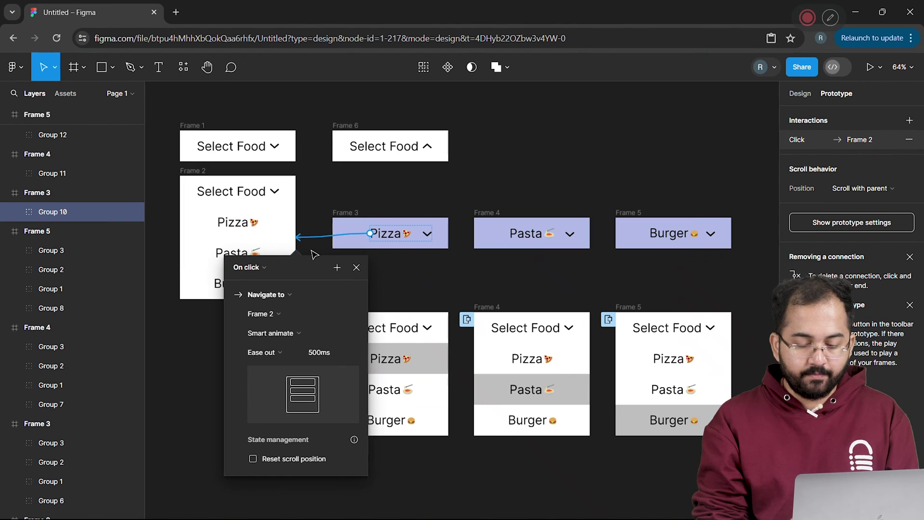
left_click(495, 176)
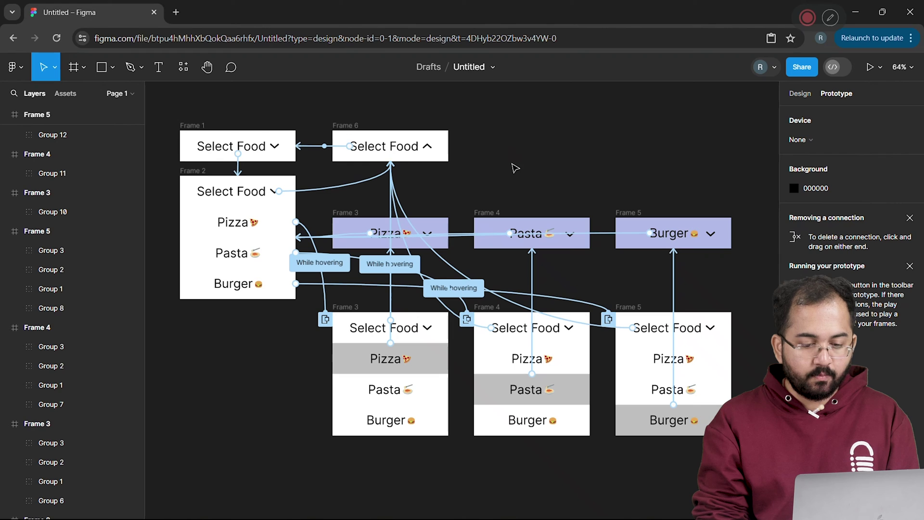
left_click(186, 126)
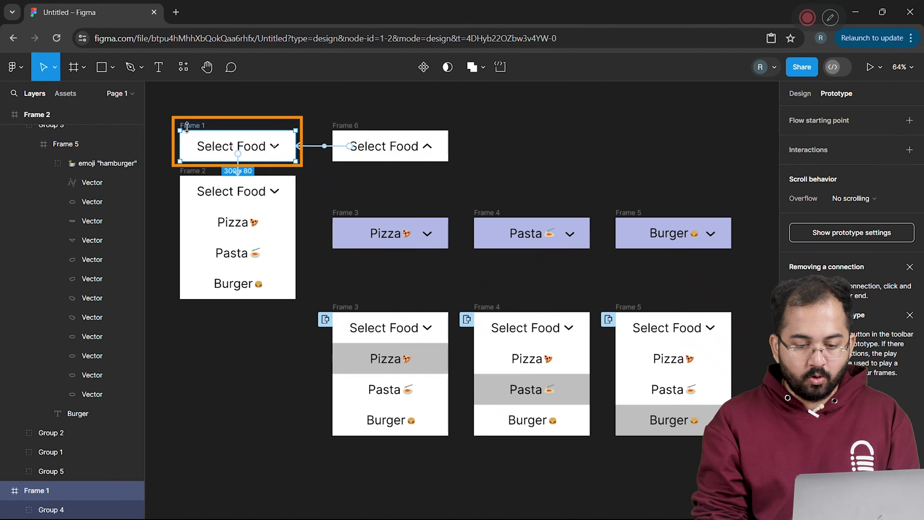
left_click(871, 68)
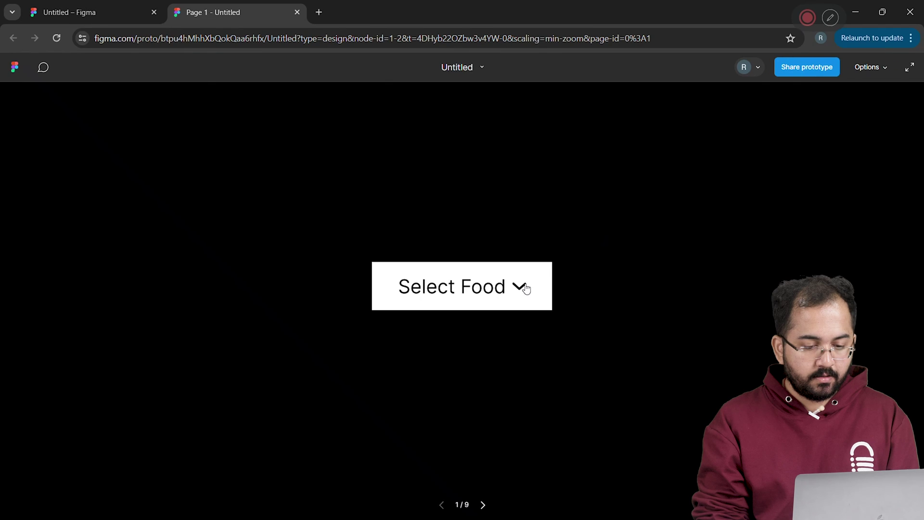
left_click(521, 290)
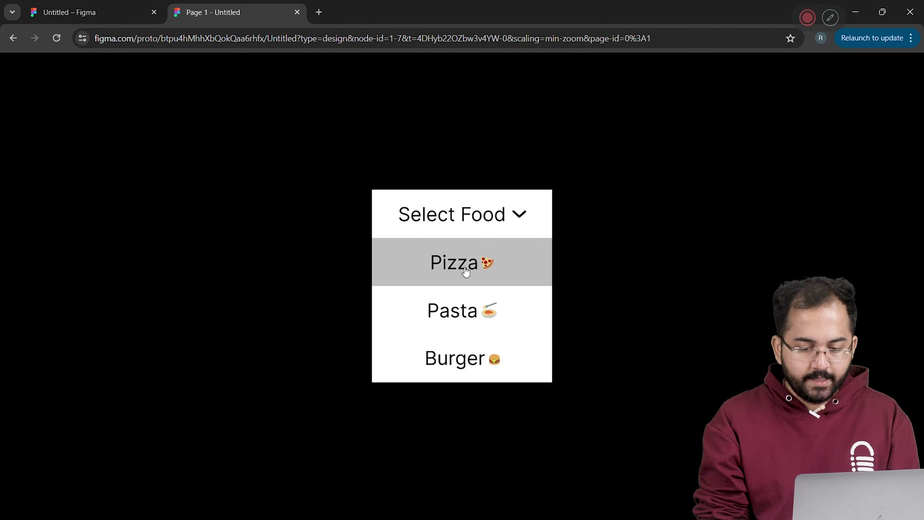
left_click(461, 308)
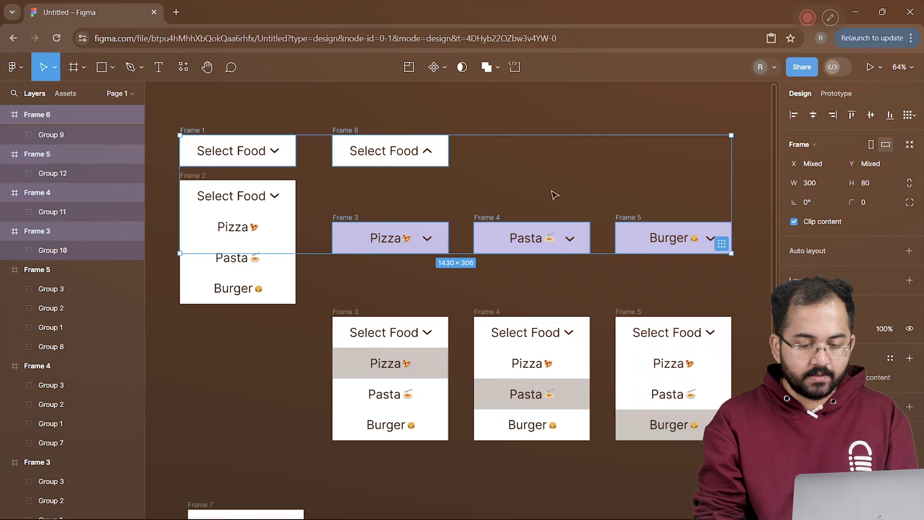
Copy the finished dropdown frames and paste a duplicate set onto the canvas
right_click(547, 142)
left_click(573, 148)
scroll(571, 163, "down", 6)
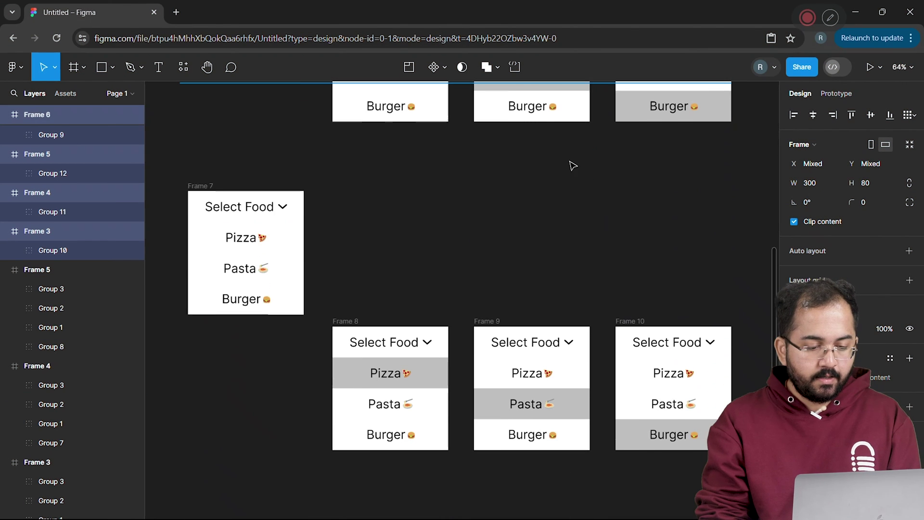
right_click(485, 194)
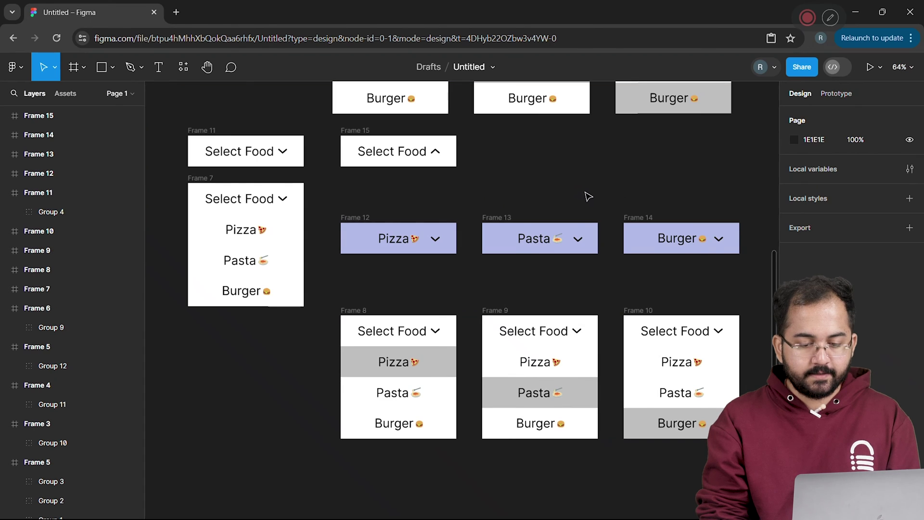
scroll(402, 141, "down", 2)
Search IconScout for 'checkbox' and drag a checkbox icon onto the canvas
left_click(192, 74)
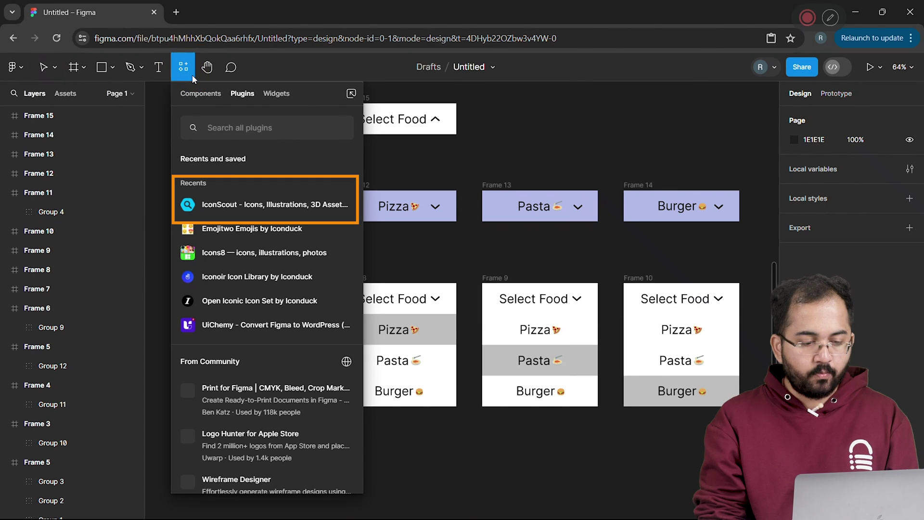
left_click(226, 204)
type("ch")
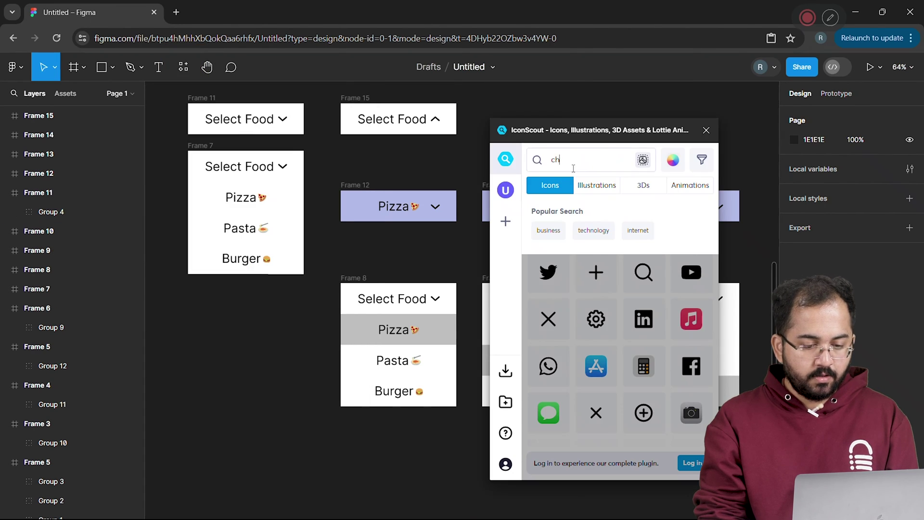
type("eckbox")
key("Return")
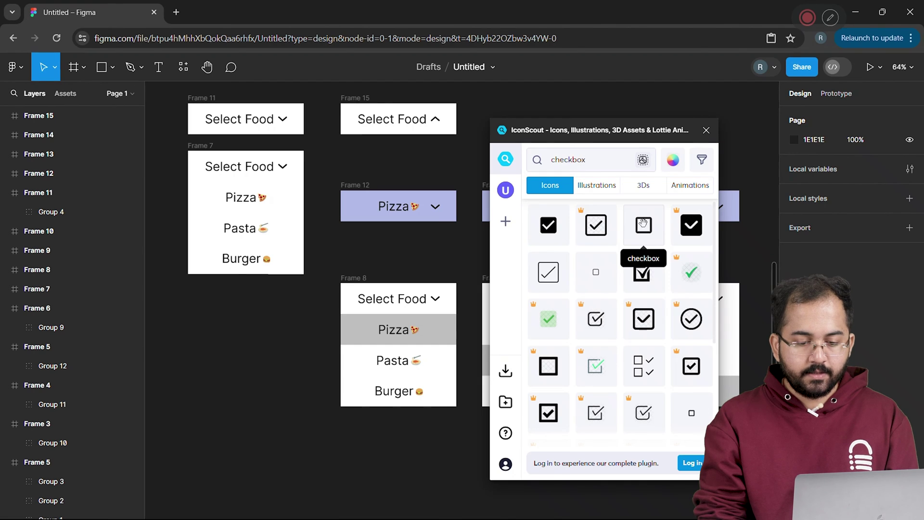
left_click_drag(643, 223, 401, 294)
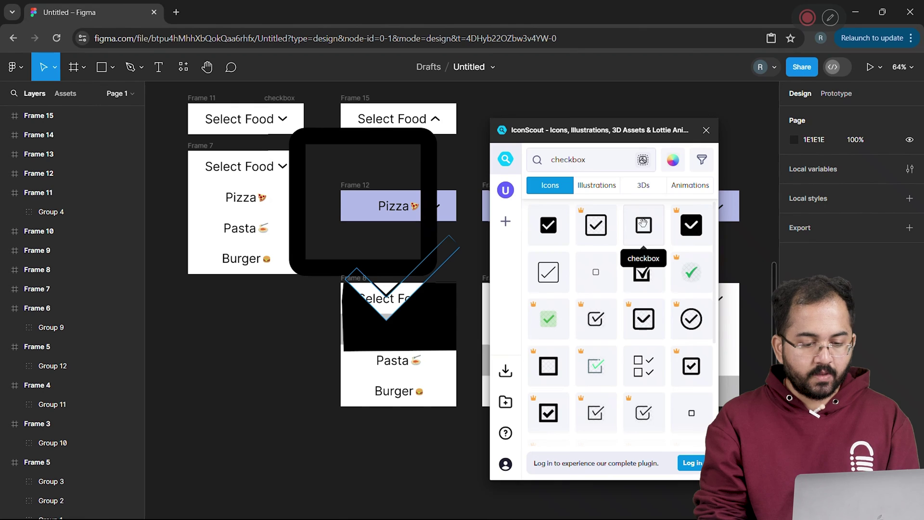
Resize the checkbox icons to 25×25 and place them beside Pizza in Frames 7 and 12
left_click(706, 130)
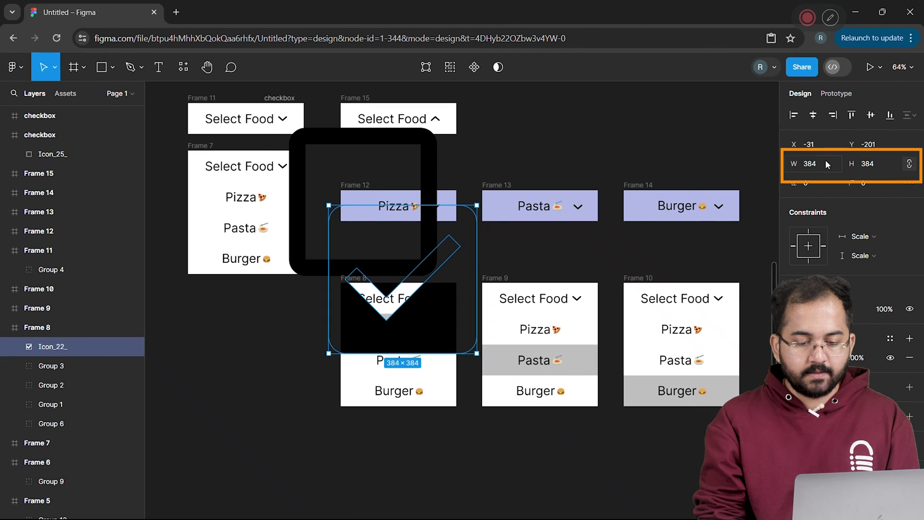
left_click(805, 164)
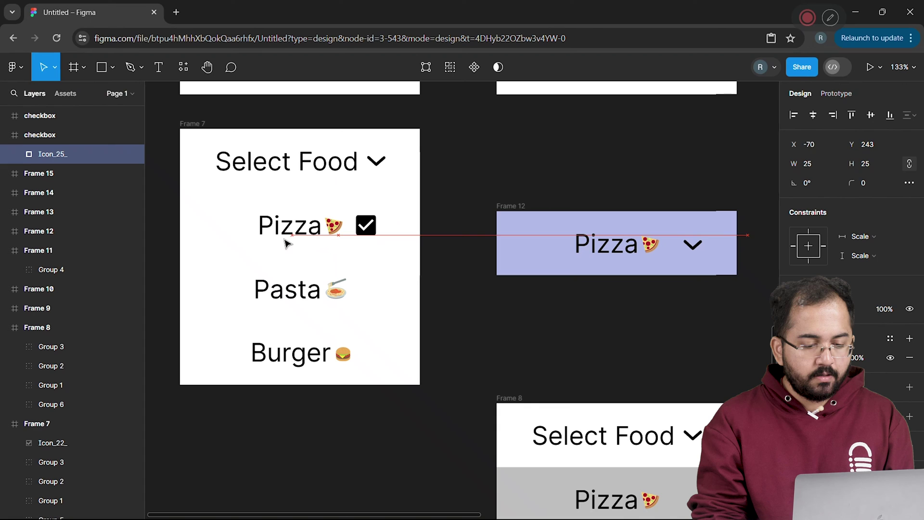
left_click_drag(287, 243, 212, 229)
left_click(375, 234)
left_click_drag(375, 234, 535, 252)
Copy the empty checkbox from Frame 7's Pizza row into the Pasta row
left_click(217, 223)
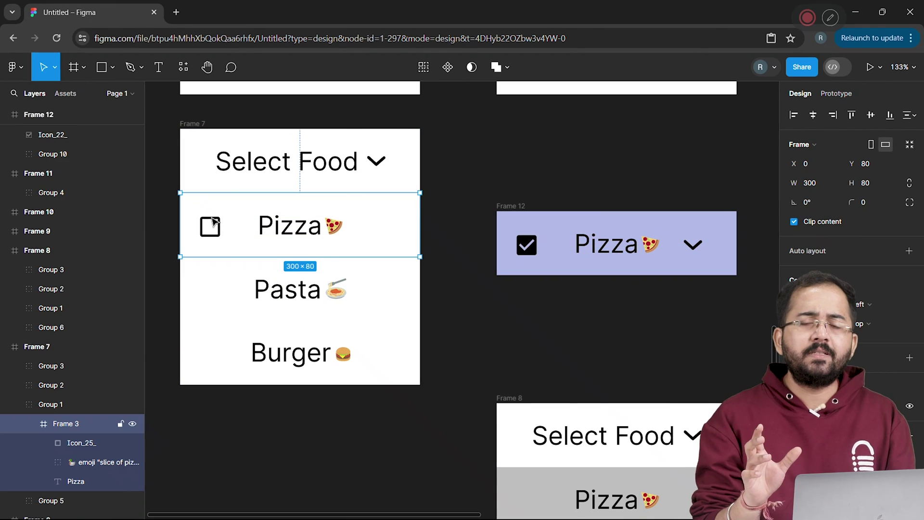
left_click(213, 223)
right_click(211, 222)
left_click(232, 179)
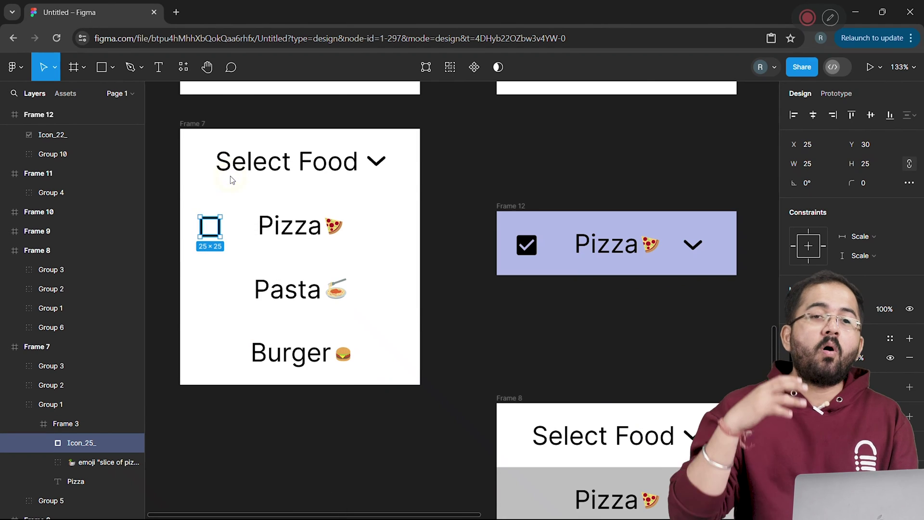
left_click(233, 268)
right_click(233, 267)
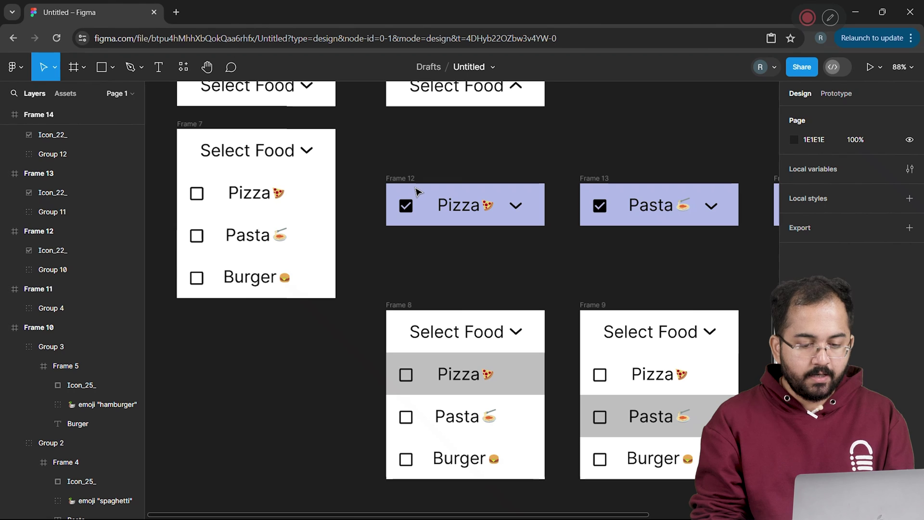
Change Frame 12's Pizza bar background from lavender B1BAE7 to white, then select the Pasta frame
left_click(404, 179)
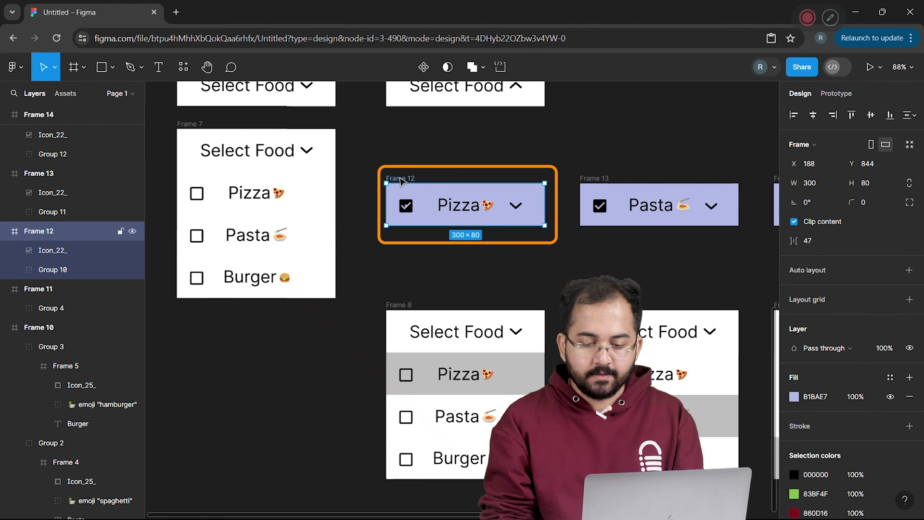
left_click(794, 396)
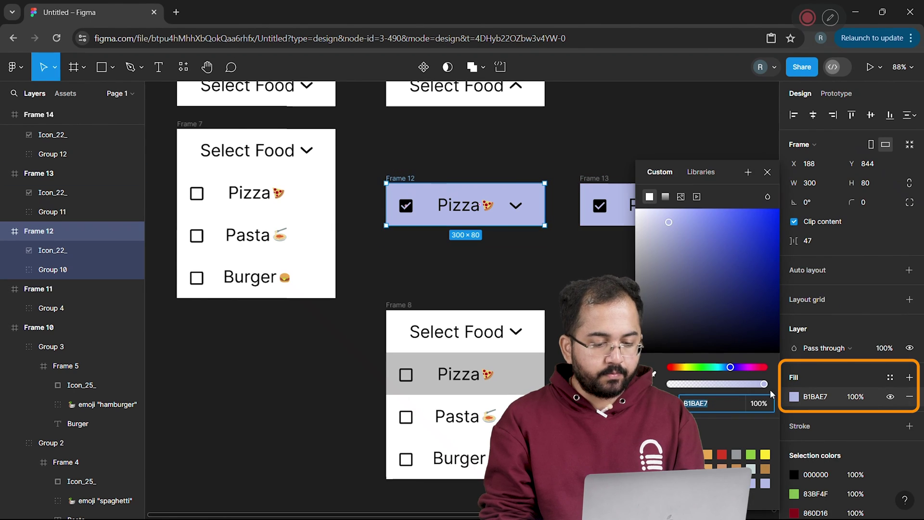
key("ctrl+z")
left_click(588, 305)
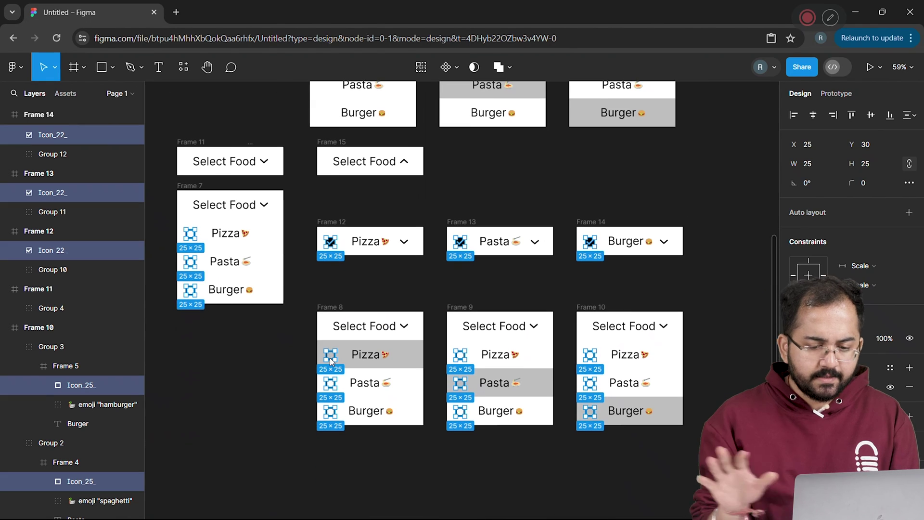
Give all the checkbox icons a purple 5D71D5 fill instead of black
scroll(462, 298, "up", 1)
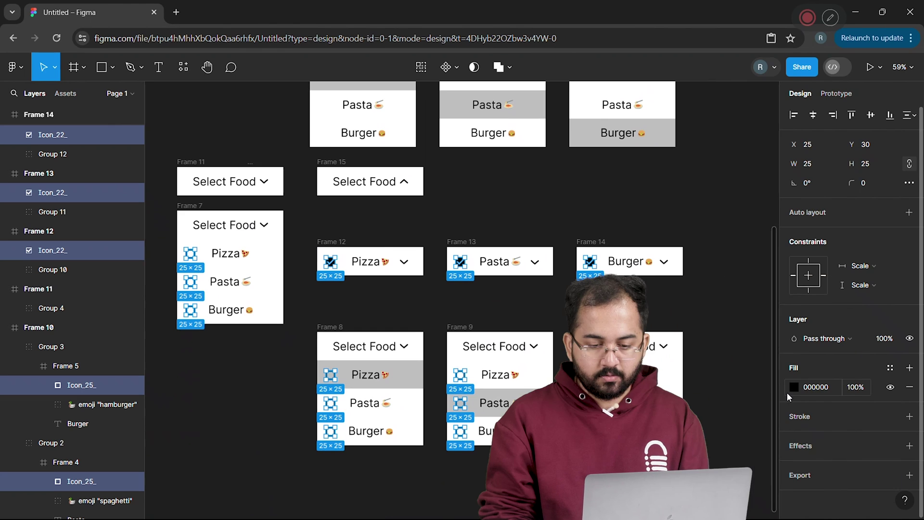
left_click(794, 388)
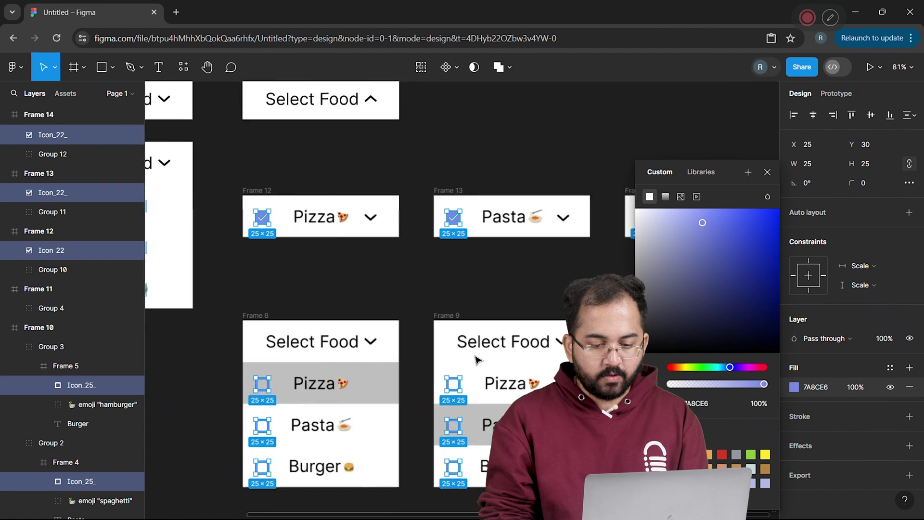
scroll(478, 357, "up", 5)
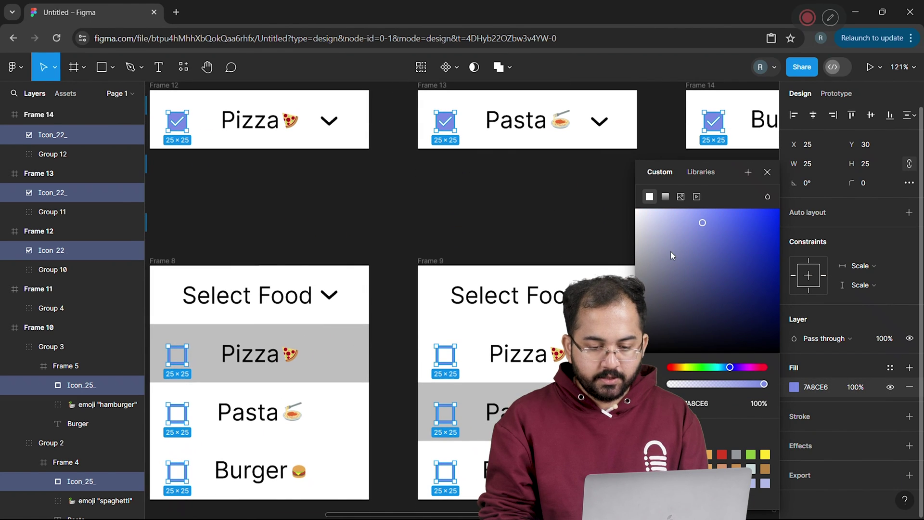
left_click(716, 234)
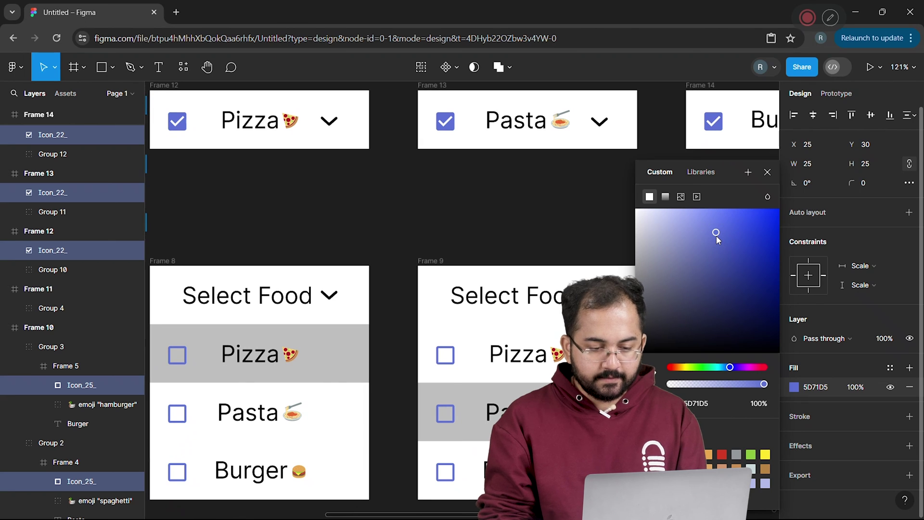
left_click(542, 199)
scroll(543, 198, "down", 5)
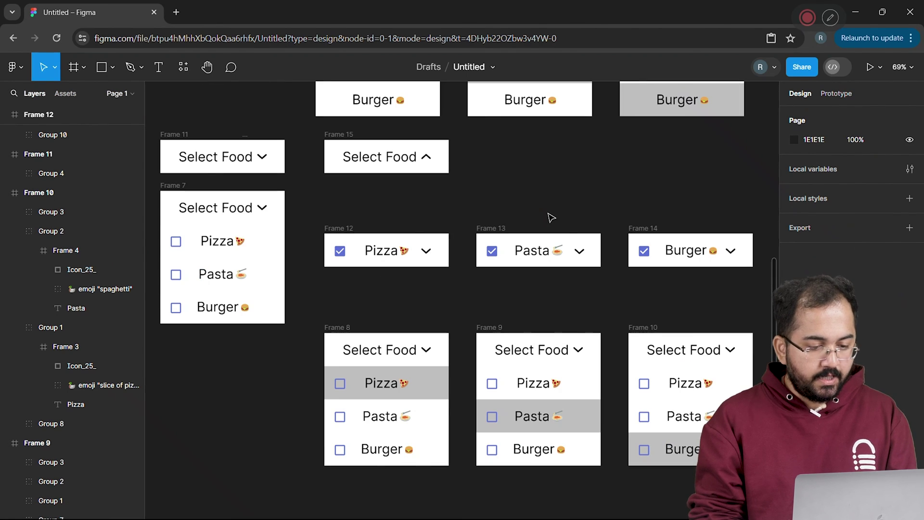
In Prototype mode, link Frame 11's Select Food to open the Frame 7 food list
left_click(829, 96)
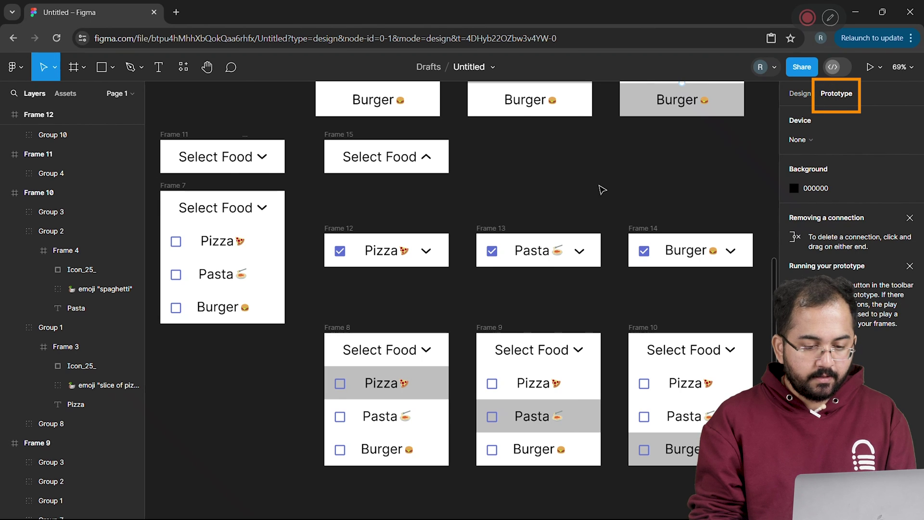
left_click_drag(222, 164, 219, 233)
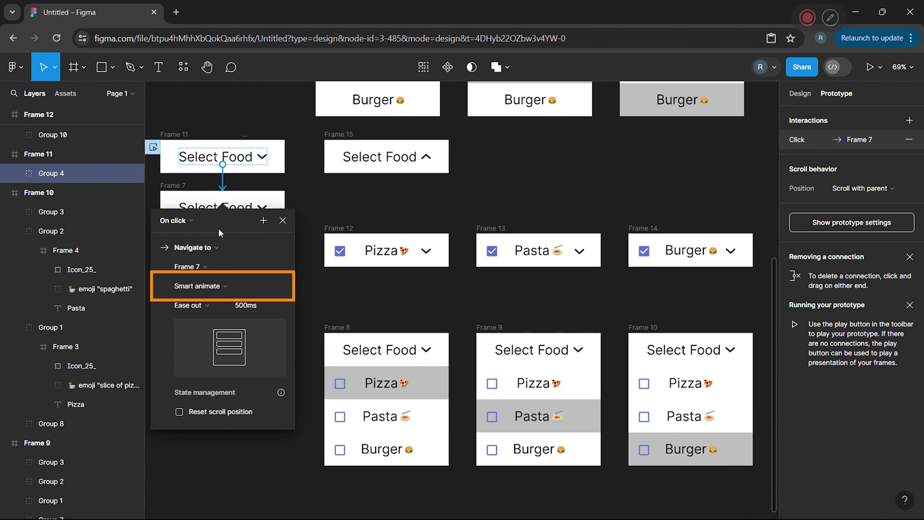
scroll(218, 228, "down", 1)
Link the Pizza row to Frame 8 with a While hovering, Open overlay interaction
left_click_drag(284, 208, 334, 331)
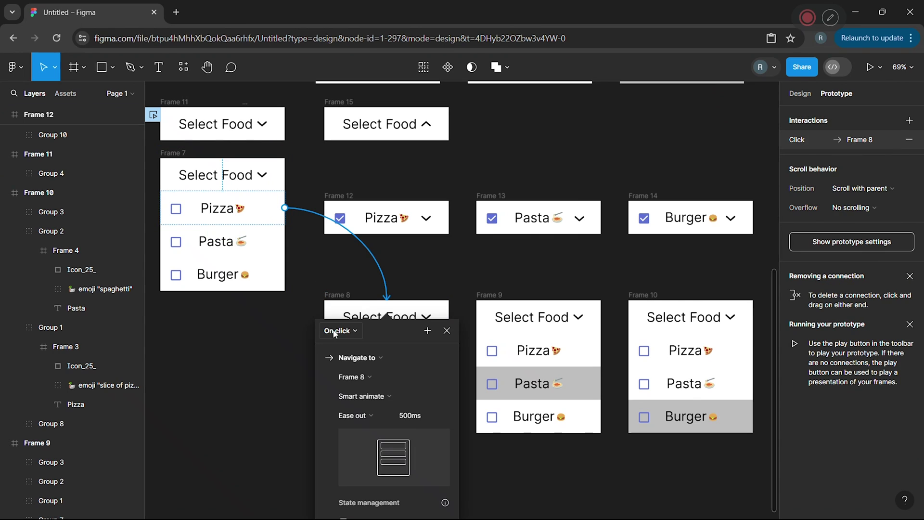
left_click(343, 331)
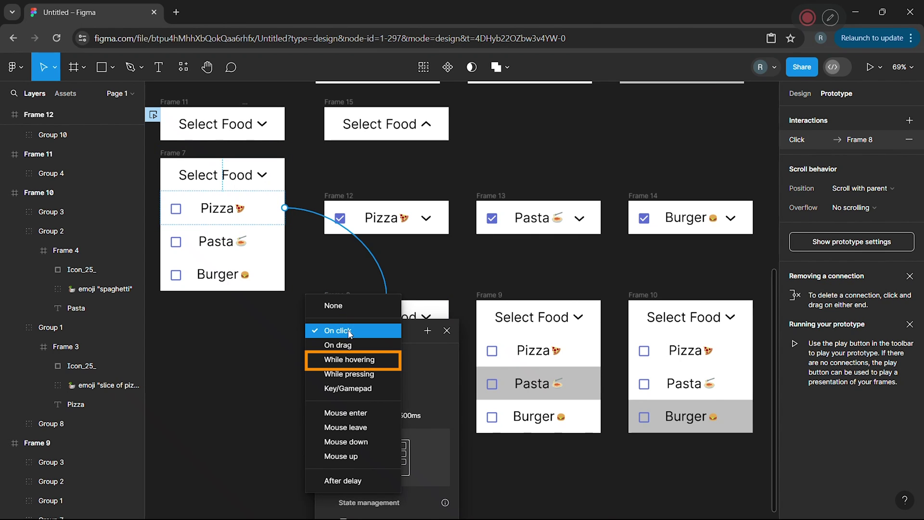
left_click(354, 360)
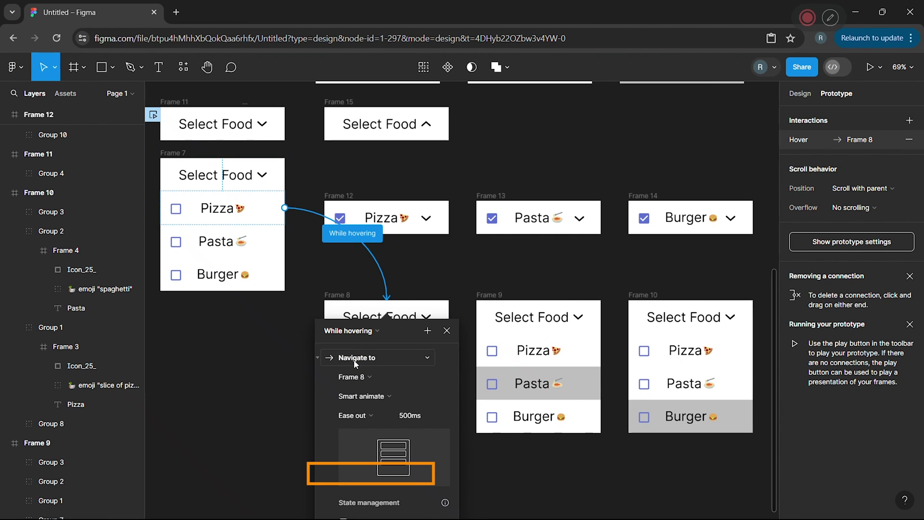
left_click(354, 358)
left_click(365, 474)
left_click(278, 417)
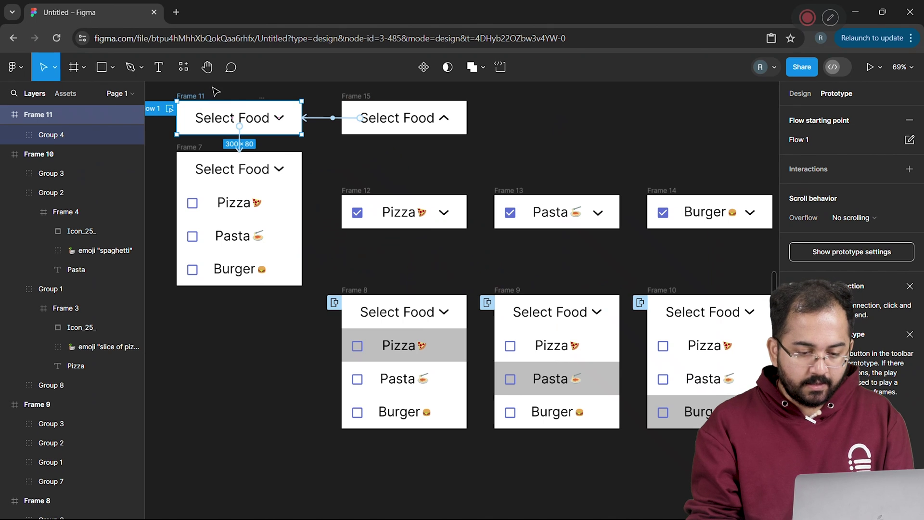
Present the prototype, open the Select Food drop-down and choose Pizza
left_click(870, 67)
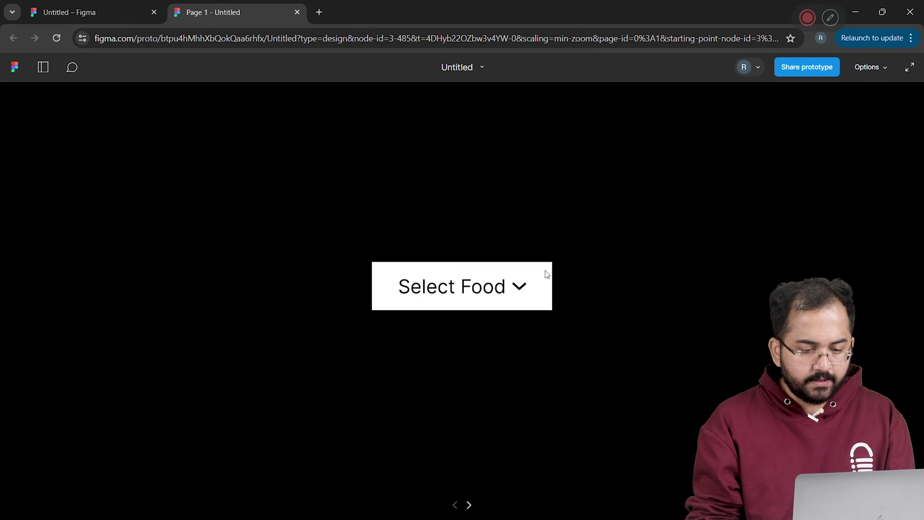
left_click(523, 287)
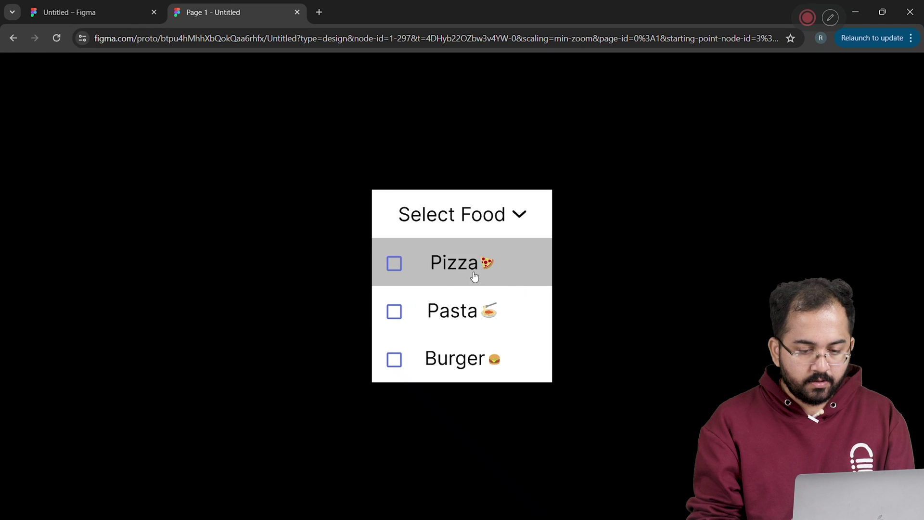
left_click(394, 264)
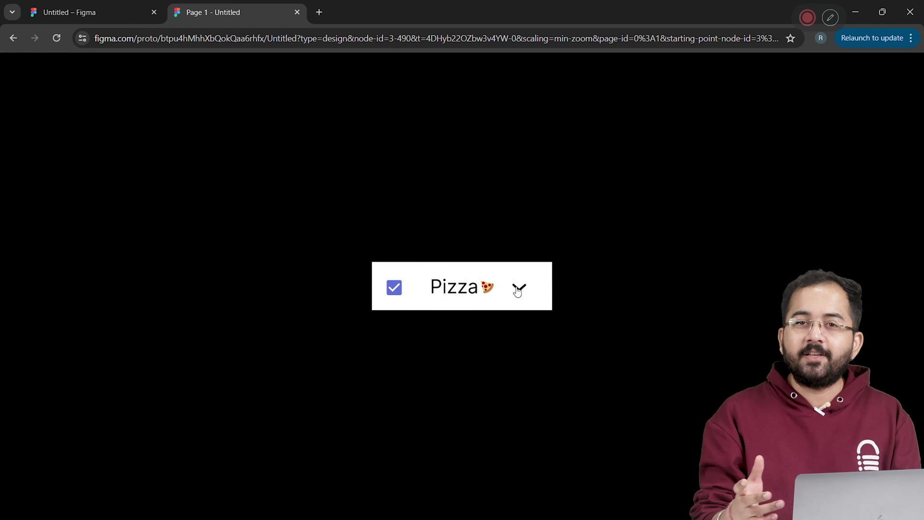